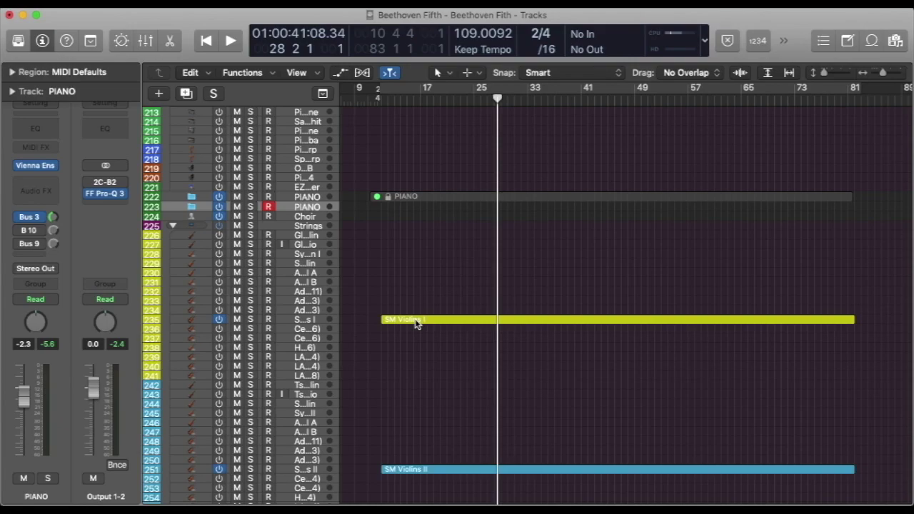
Turn on solo mode, solo the SM Violins I region and open it in the Piano Roll
click(783, 41)
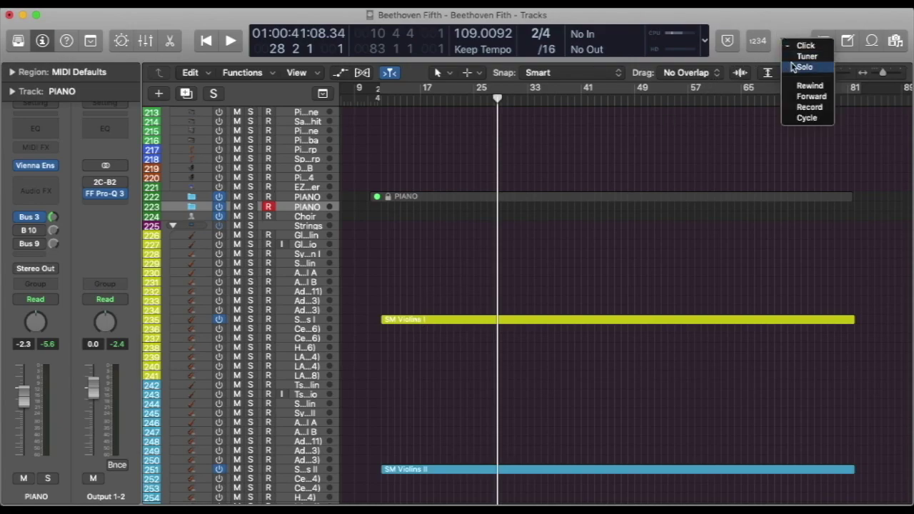
click(793, 66)
click(421, 322)
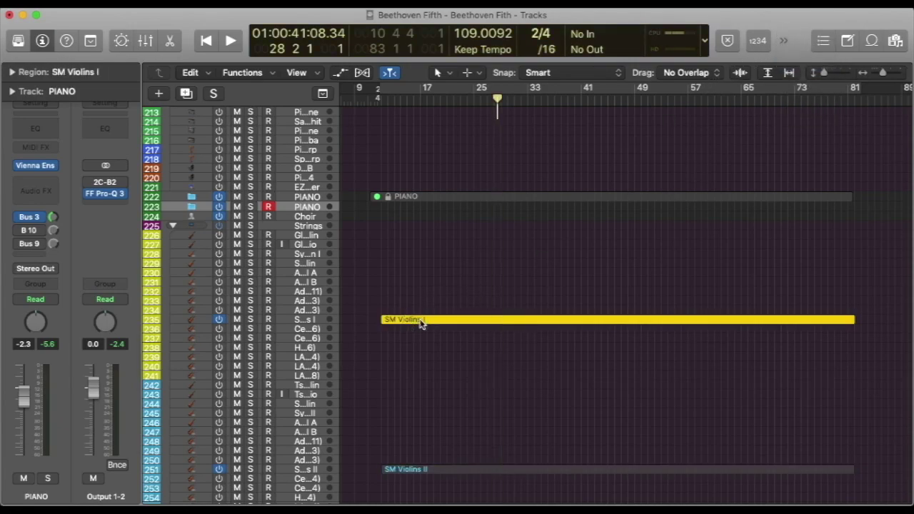
double_click(422, 322)
Cycle playback over the region's length, audition the violin phrase, then stop and deselect the notes
scroll(547, 207, right, 5)
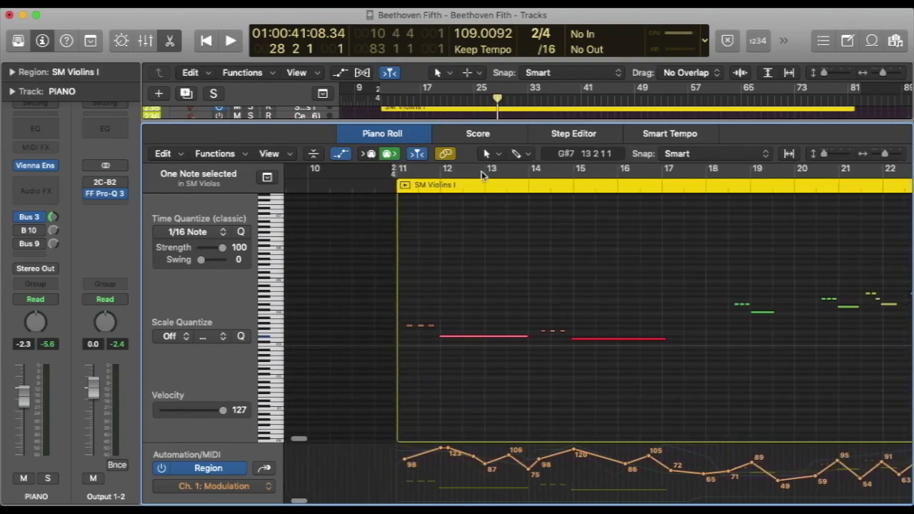
click(482, 171)
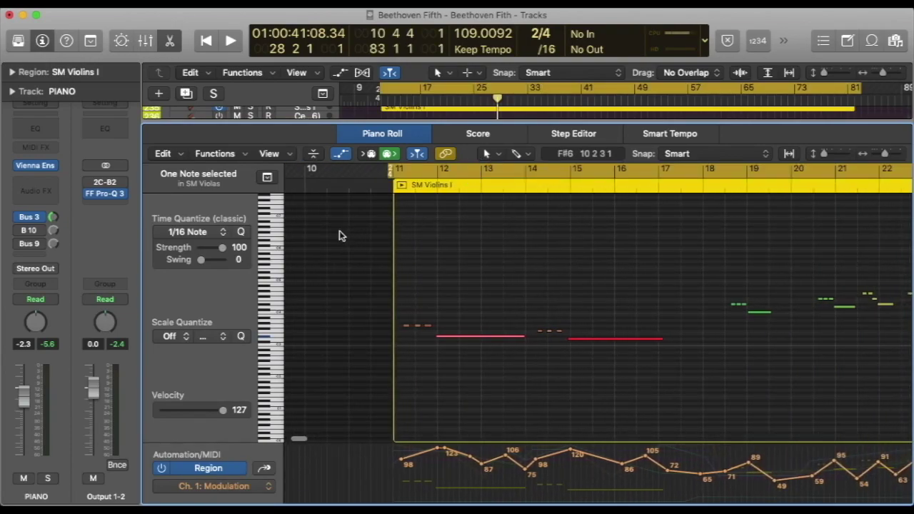
key(space)
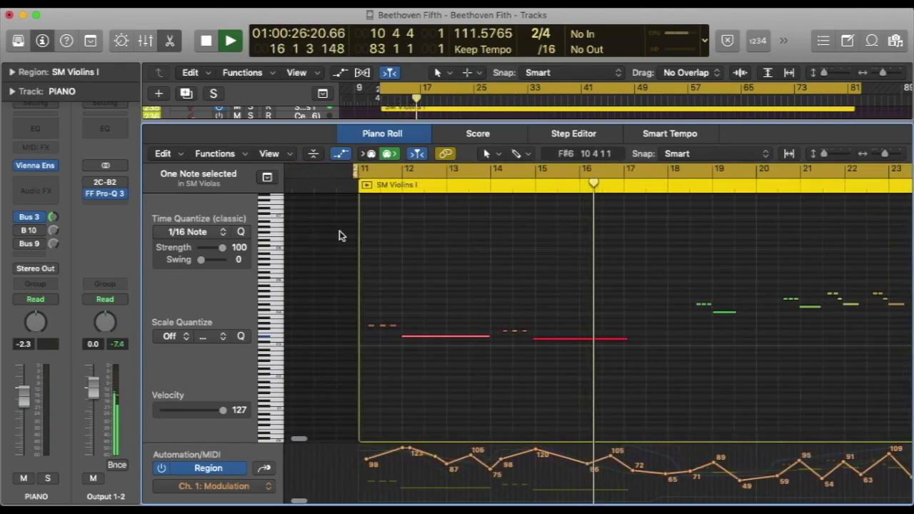
key(space)
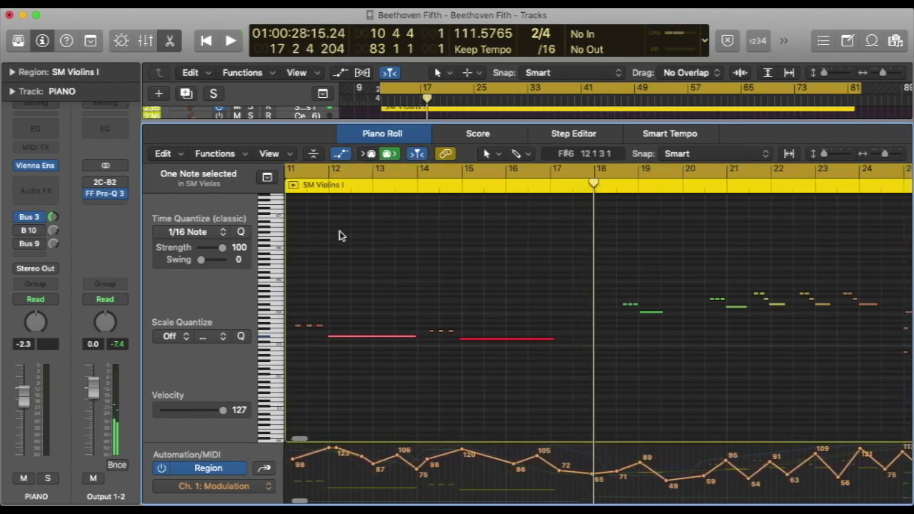
scroll(339, 236, left, 3)
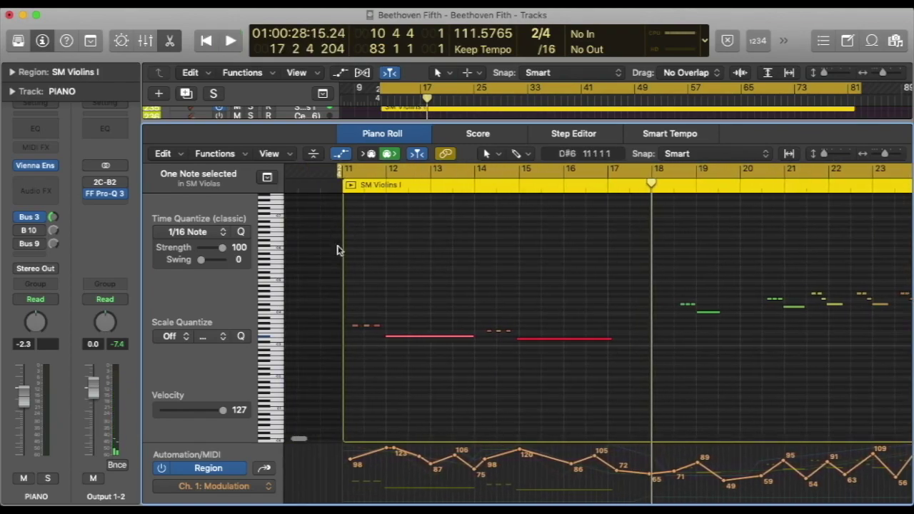
click(426, 360)
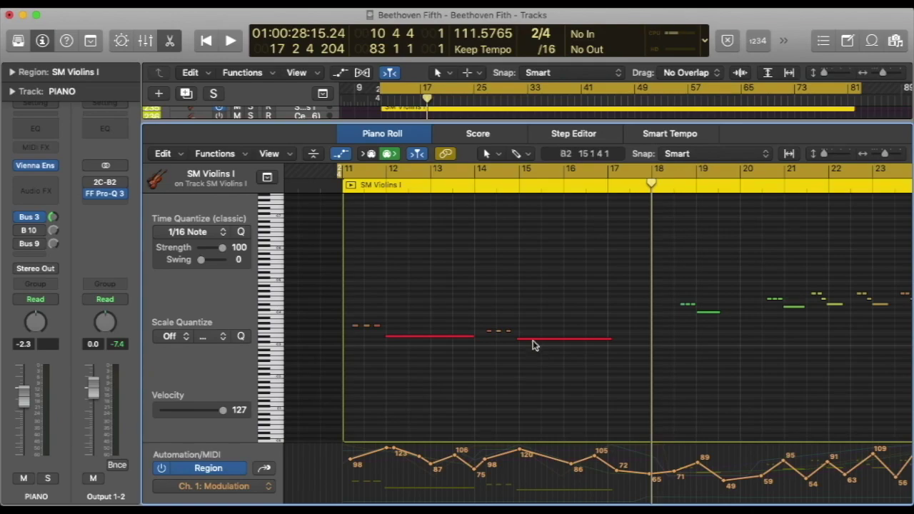
Solo the SM Violins II region, open its notes and play its phrase
key(p)
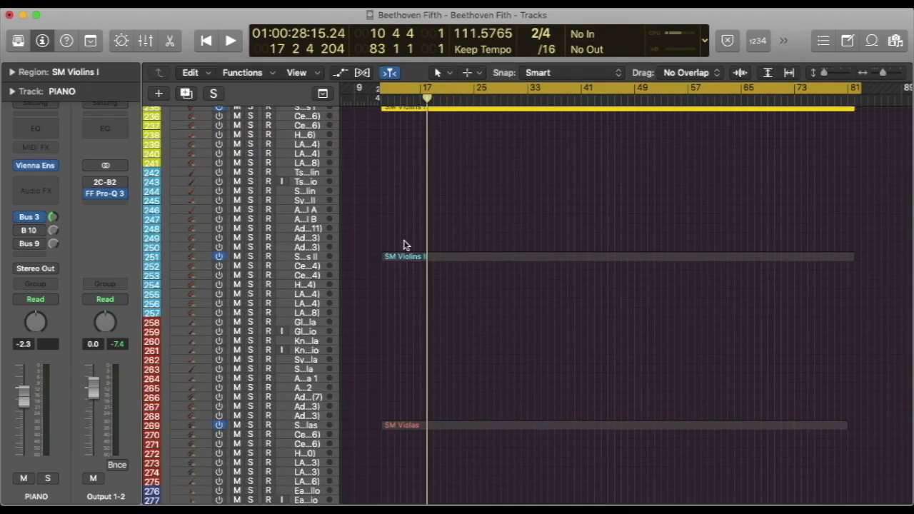
click(406, 258)
key(p)
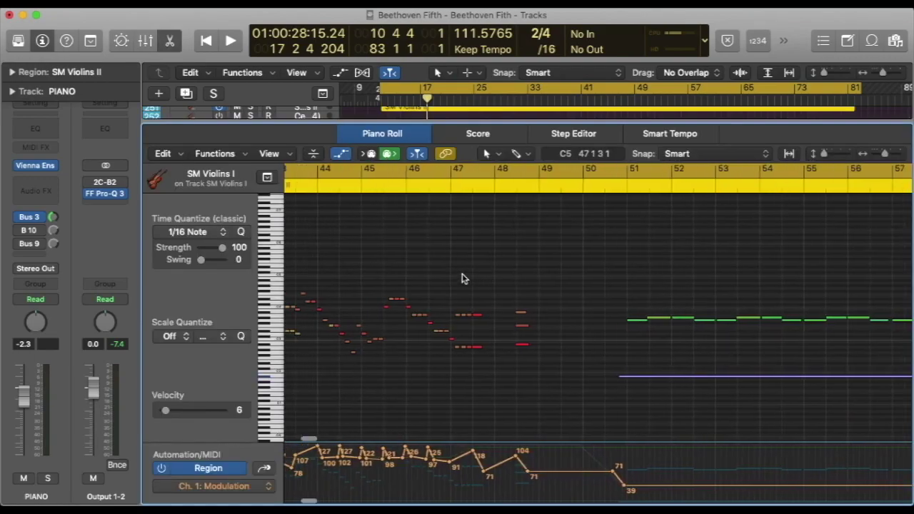
key(shift+space)
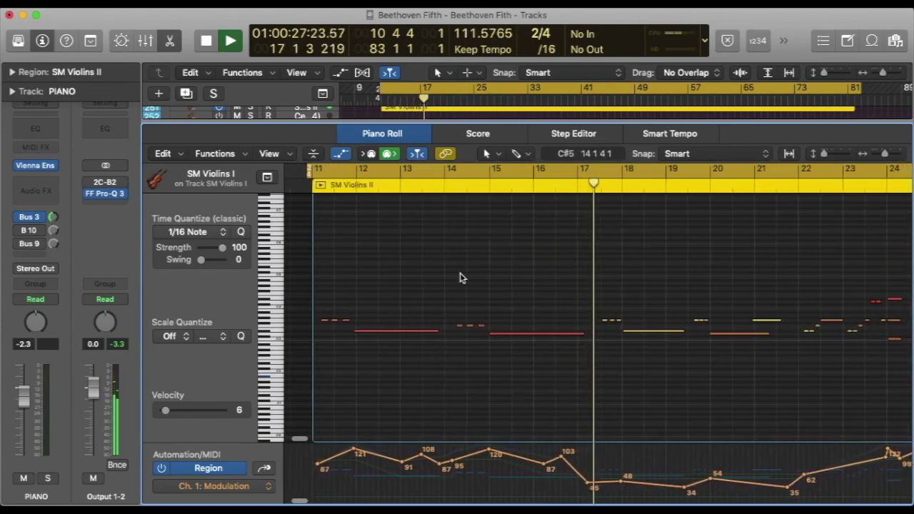
key(space)
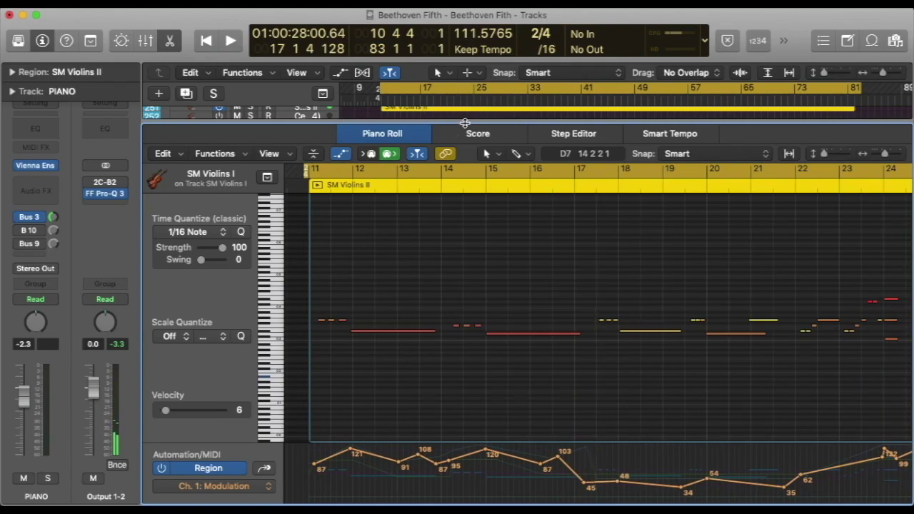
key(e)
Solo the SM Violas region, open its notes and play the viola phrase twice
click(400, 277)
double_click(400, 277)
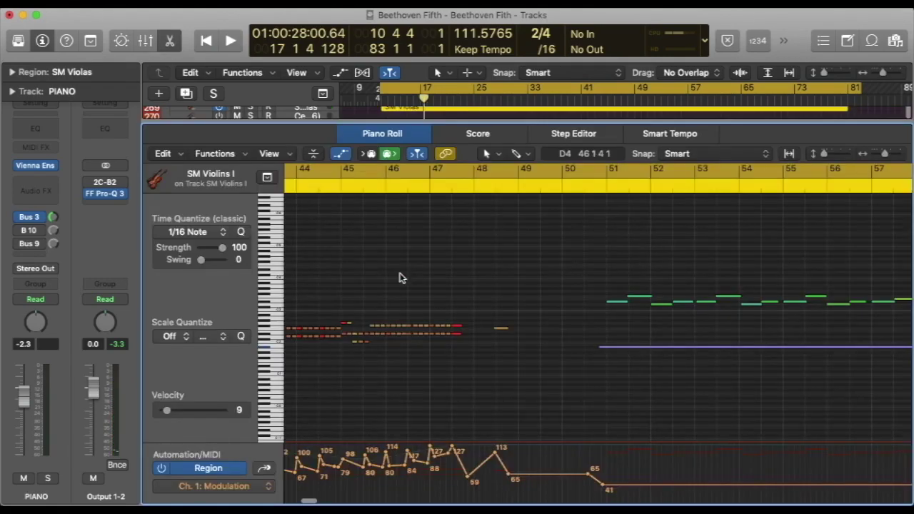
key(space)
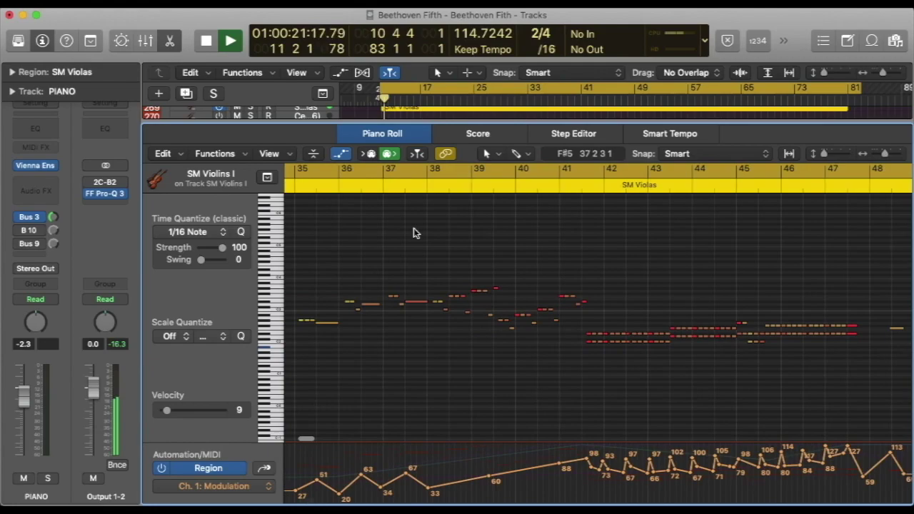
key(space)
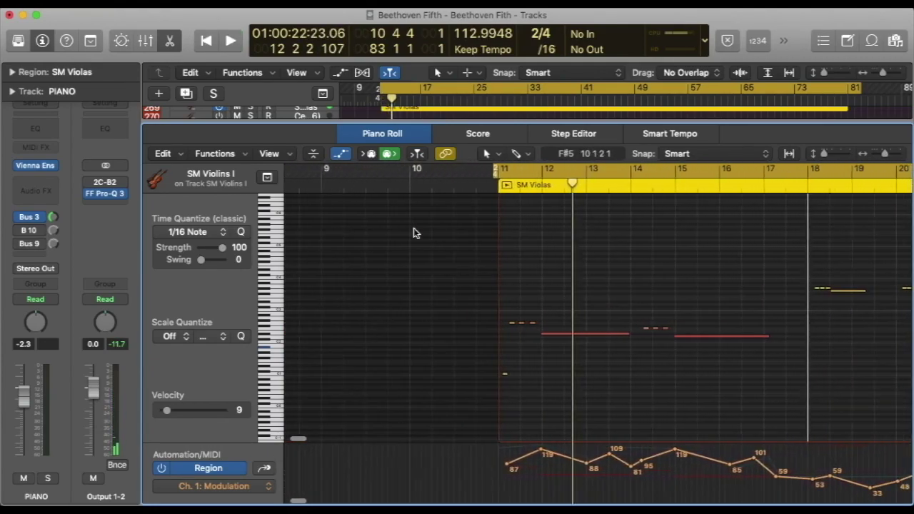
key(space)
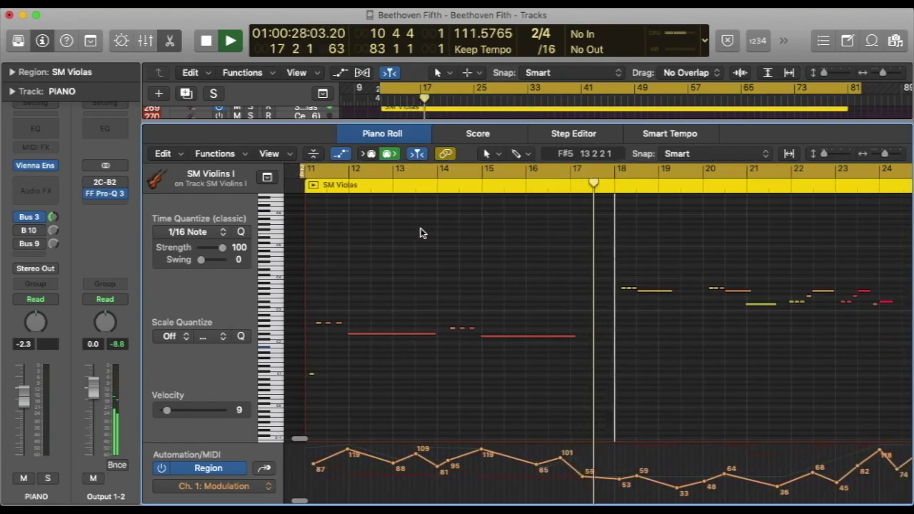
key(space)
Open the SM Cellos notes and play the cello phrase from its start
key(e)
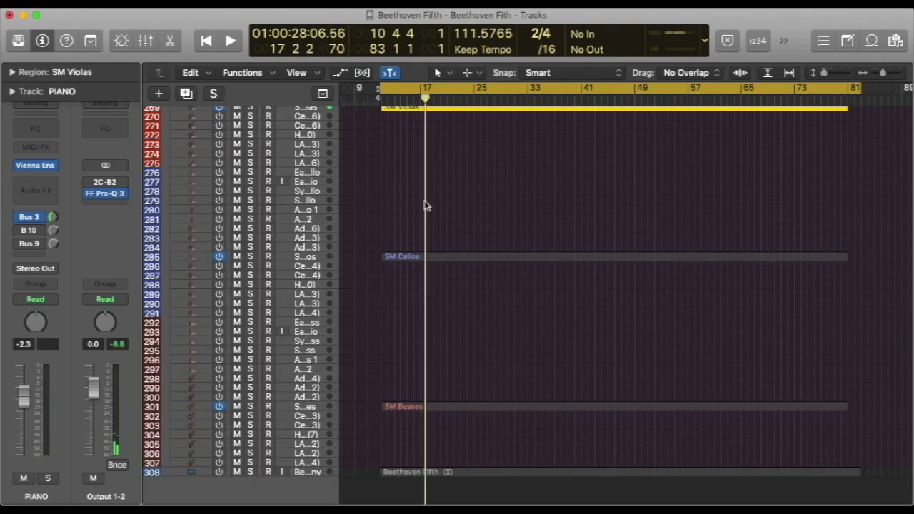
double_click(409, 259)
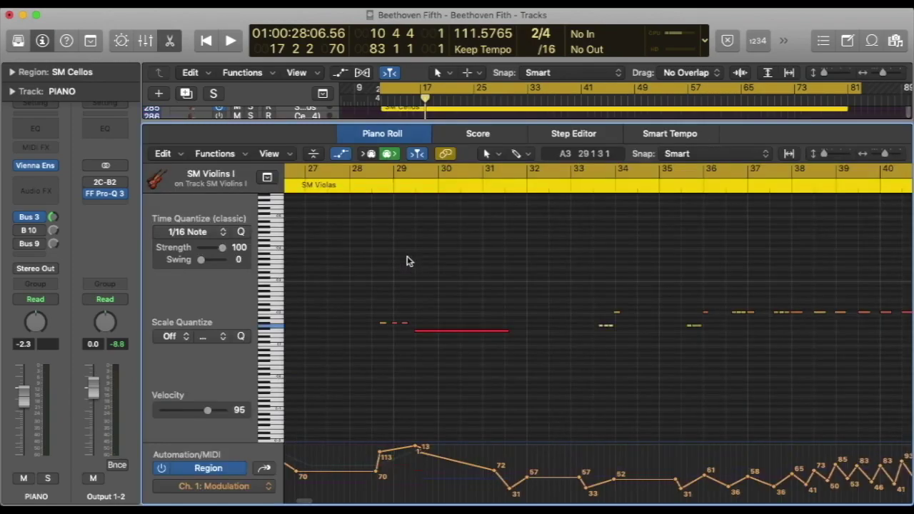
key(shift+space)
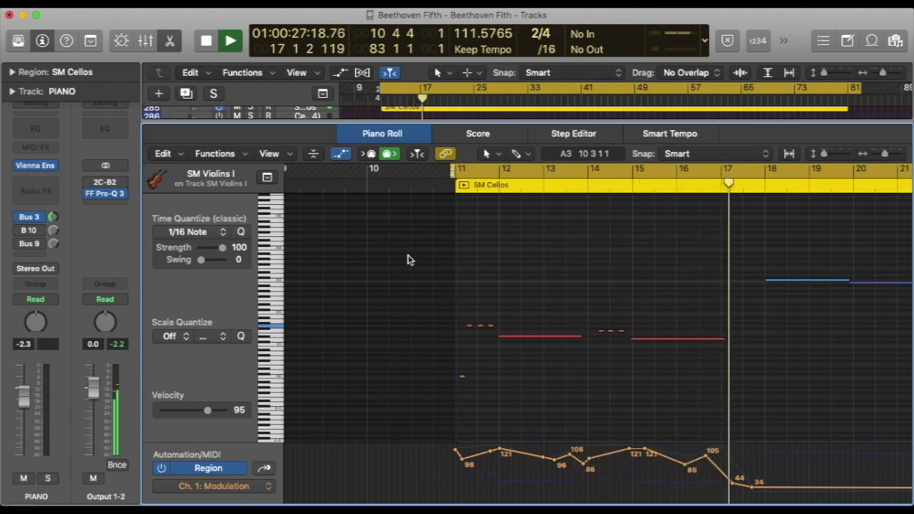
key(space)
key(p)
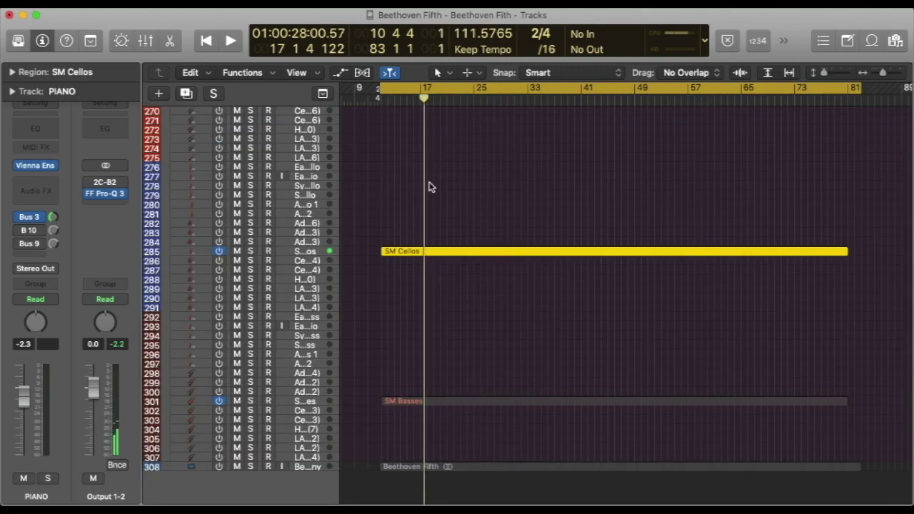
Solo the SM Basses region, open its notes and play the bass phrase from its start
click(403, 398)
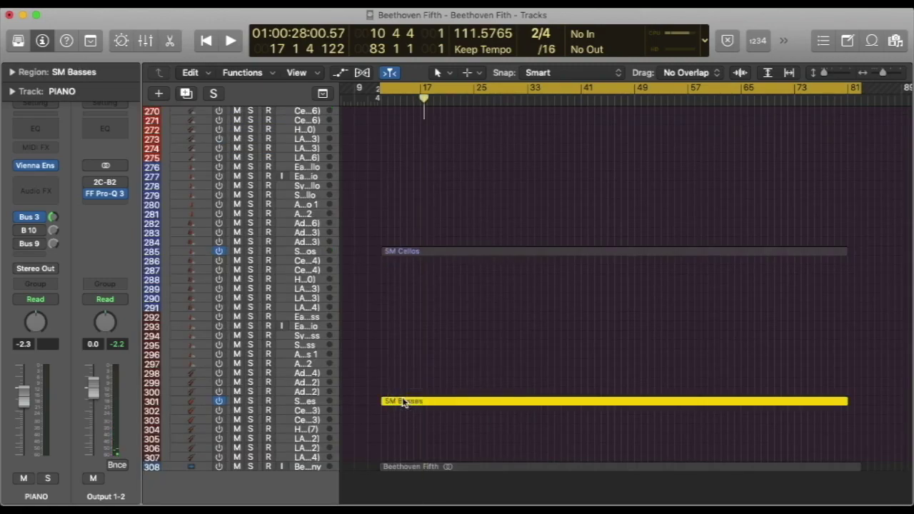
key(p)
key(shift+space)
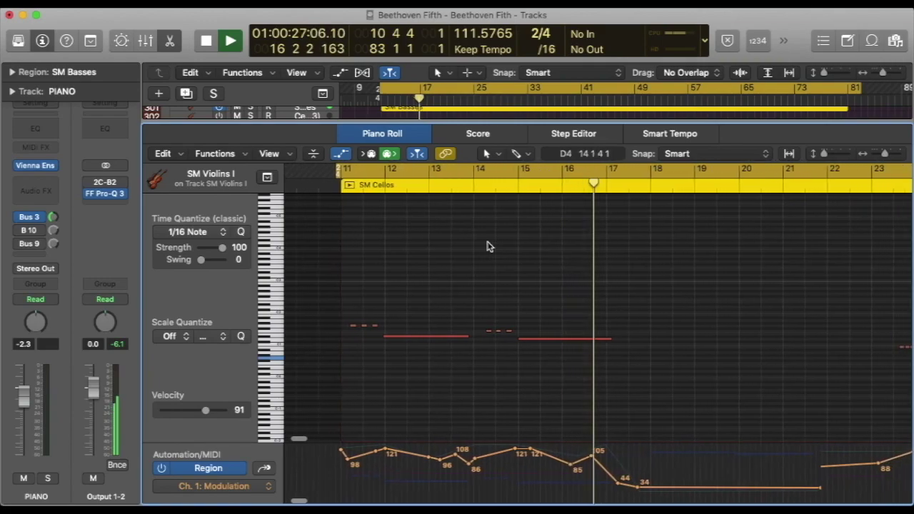
key(space)
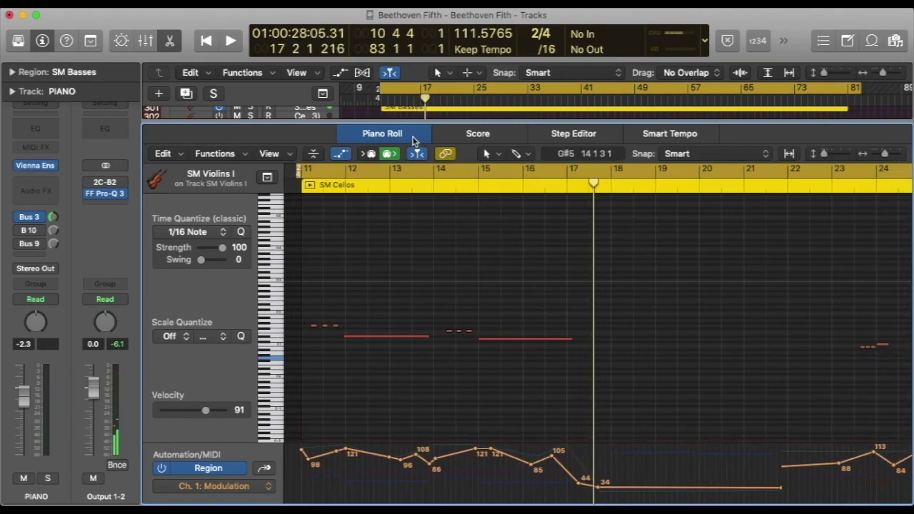
Close the editor, scroll the track list up and open the SM Violins I region in the Piano Roll
key(e)
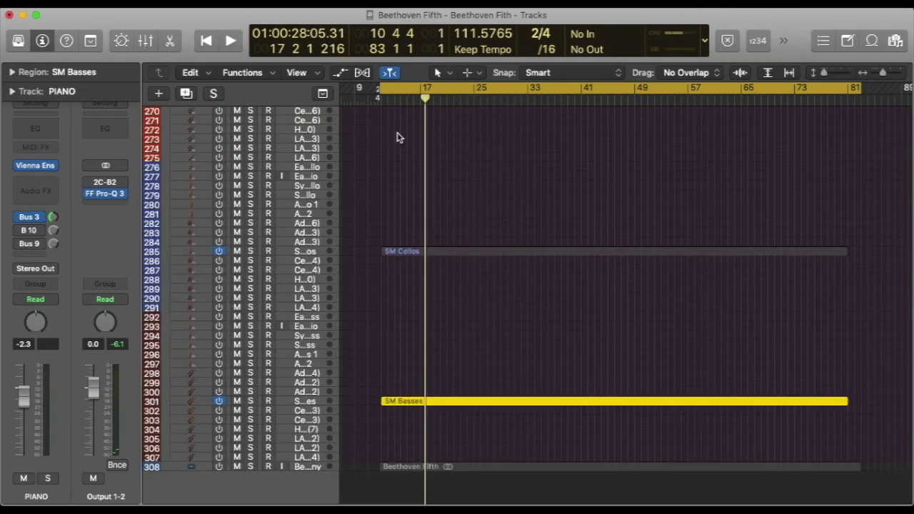
scroll(386, 261, up, 10)
scroll(389, 266, up, 12)
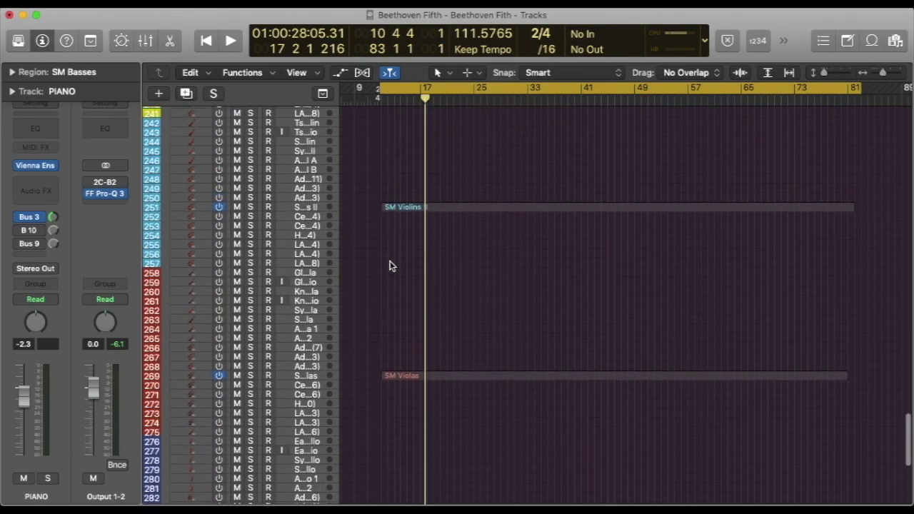
double_click(402, 217)
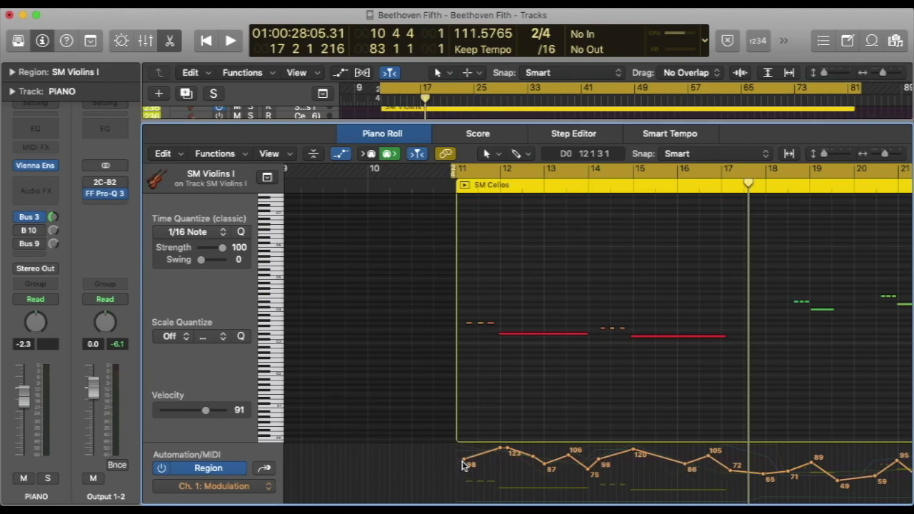
mouse_move(464, 462)
mouse_down()
mouse_move(464, 446)
mouse_move(738, 446)
mouse_up()
click(513, 446)
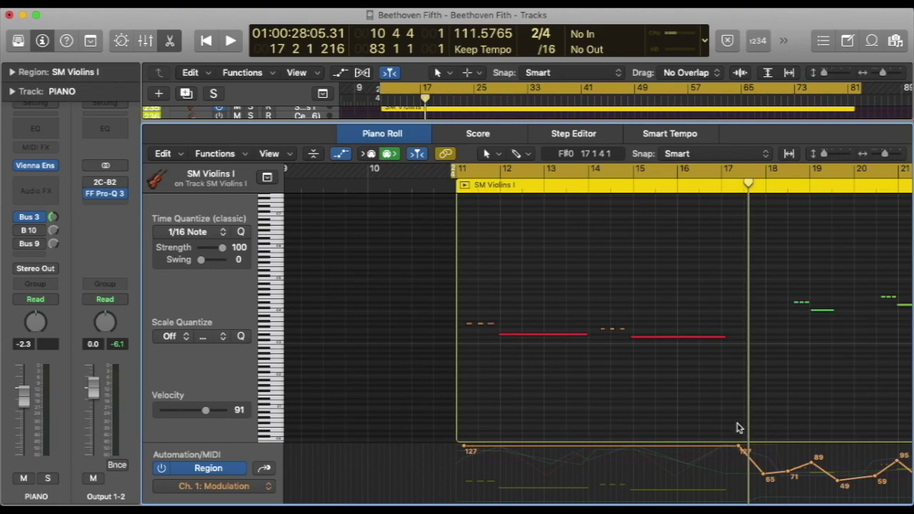
key(space)
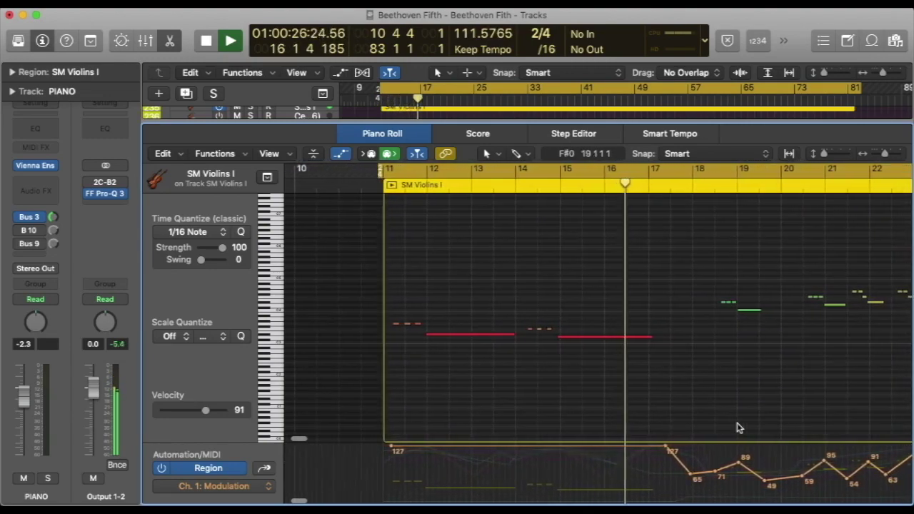
key(space)
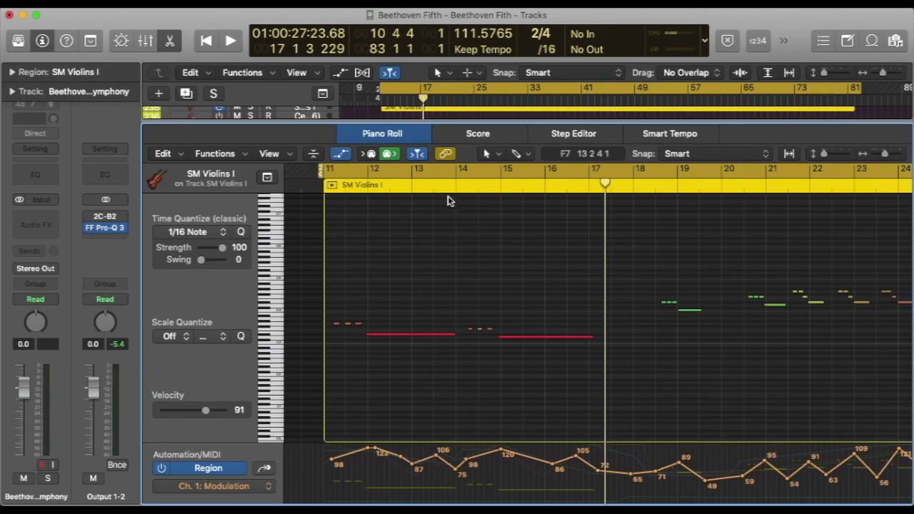
Open the SM Violins II region's notes in the Piano Roll and scroll through them
click(418, 127)
scroll(396, 255, down, 1)
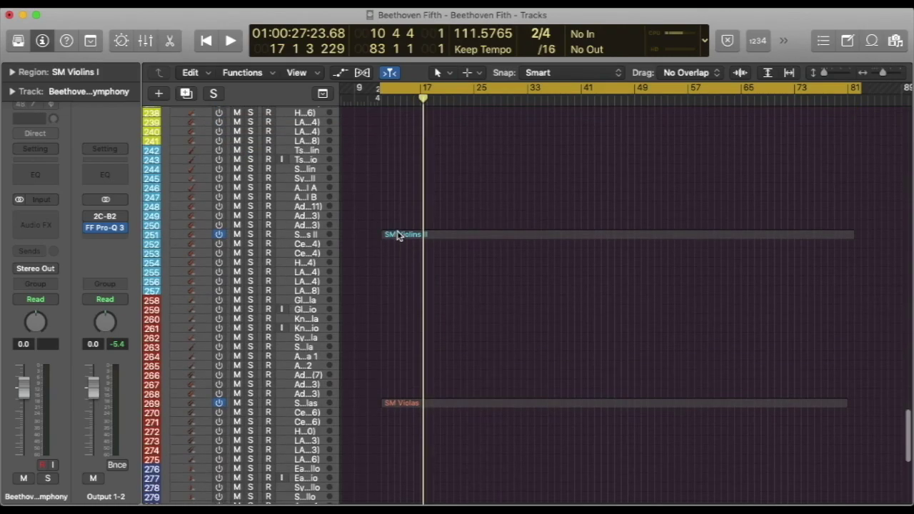
double_click(398, 236)
scroll(310, 390, left, 15)
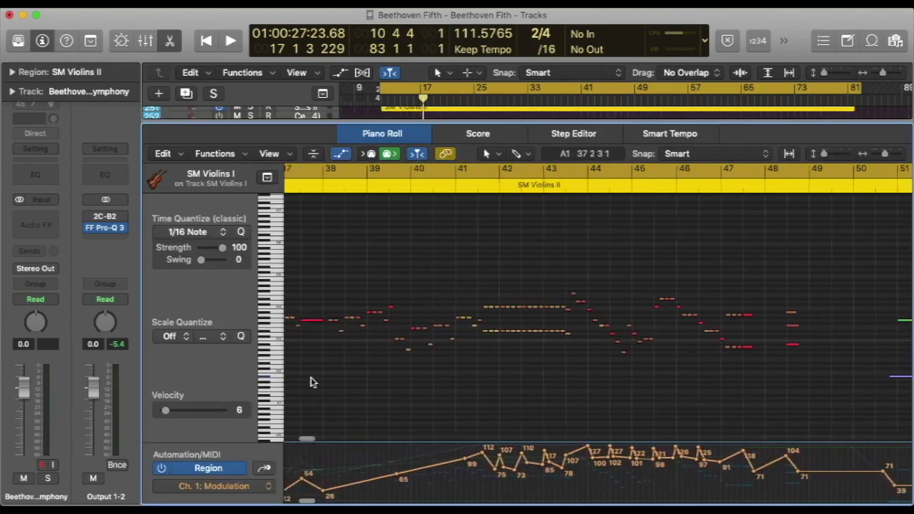
scroll(303, 377, left, 5)
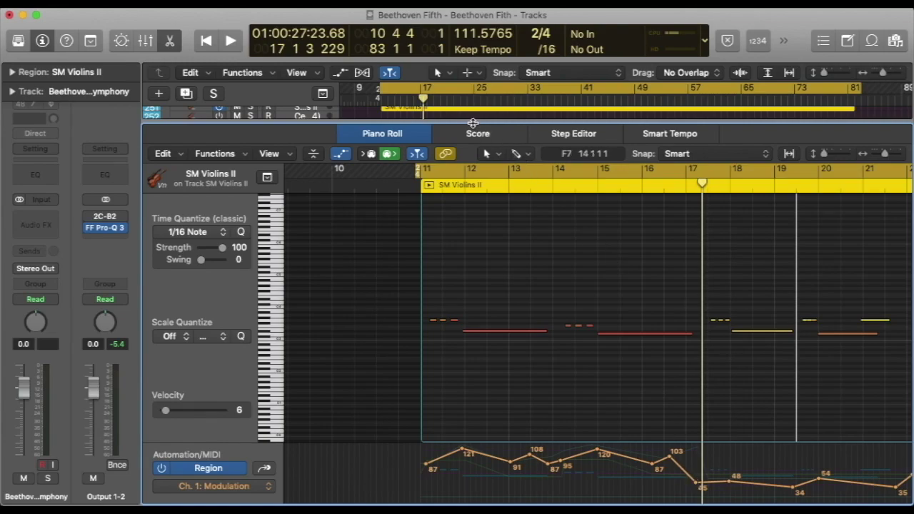
scroll(473, 123, right, 1)
Set the playhead near bar 37, then reopen the SM Violins II notes around bars 35–48
key(e)
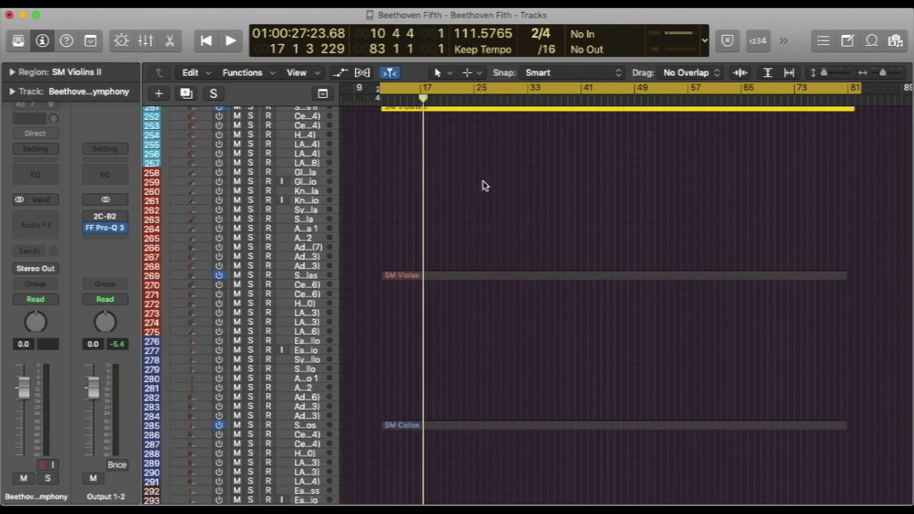
scroll(489, 189, up, 5)
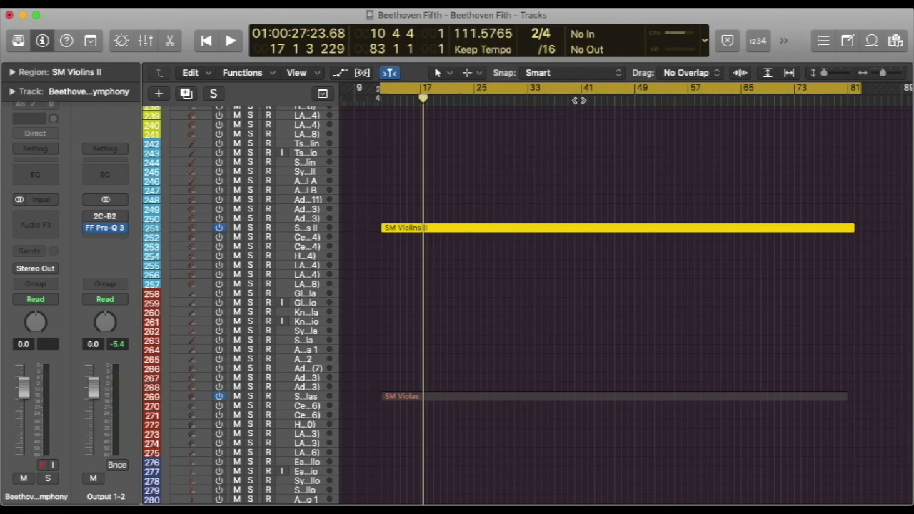
click(580, 100)
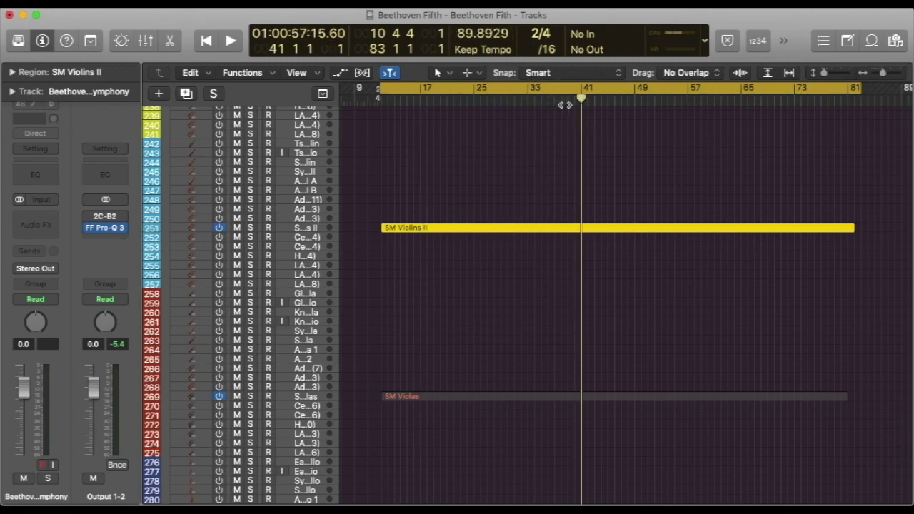
click(561, 100)
double_click(569, 234)
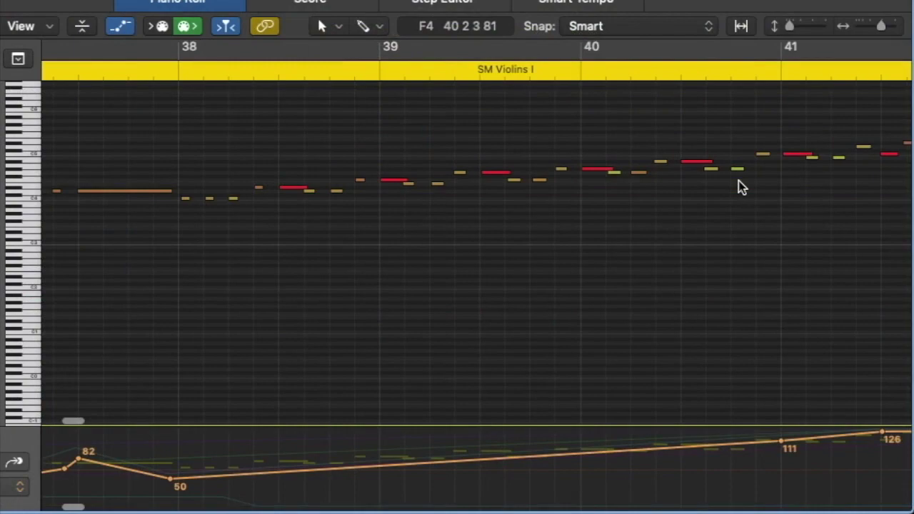
scroll(739, 181, right, 3)
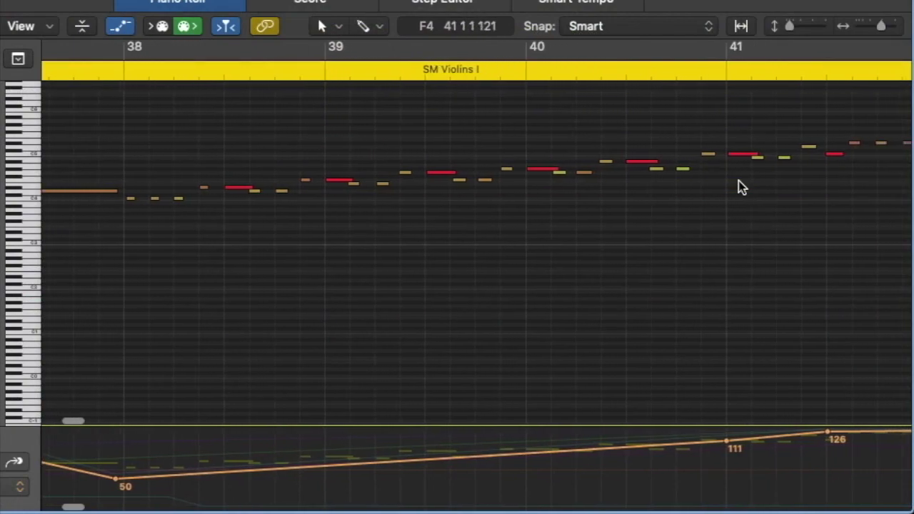
click(880, 30)
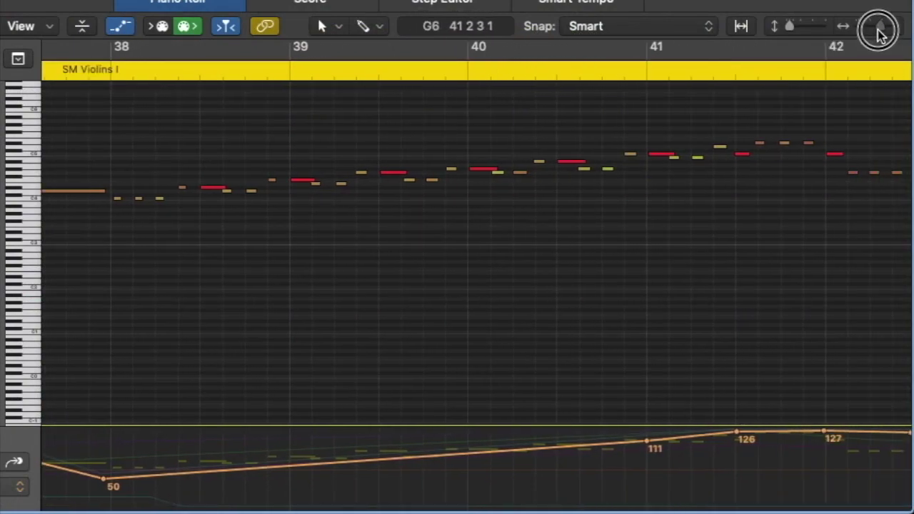
scroll(556, 262, left, 2)
scroll(555, 261, left, 3)
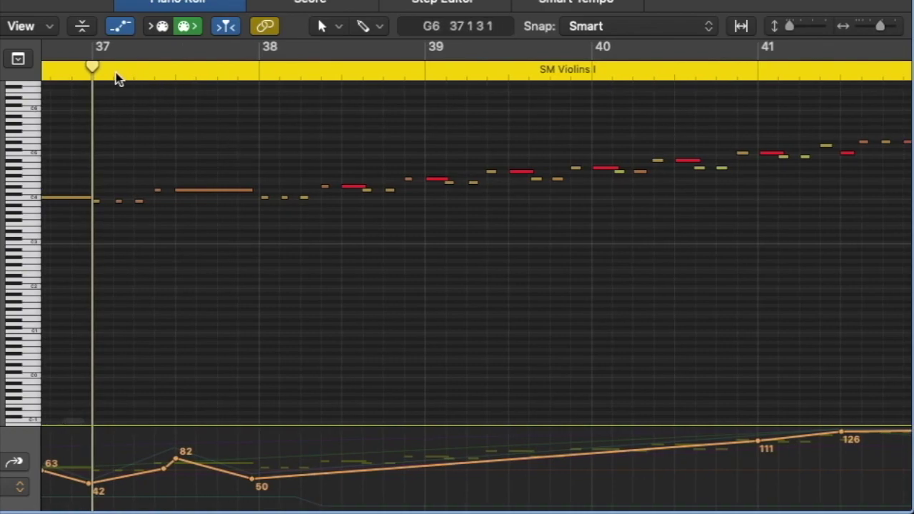
key(space)
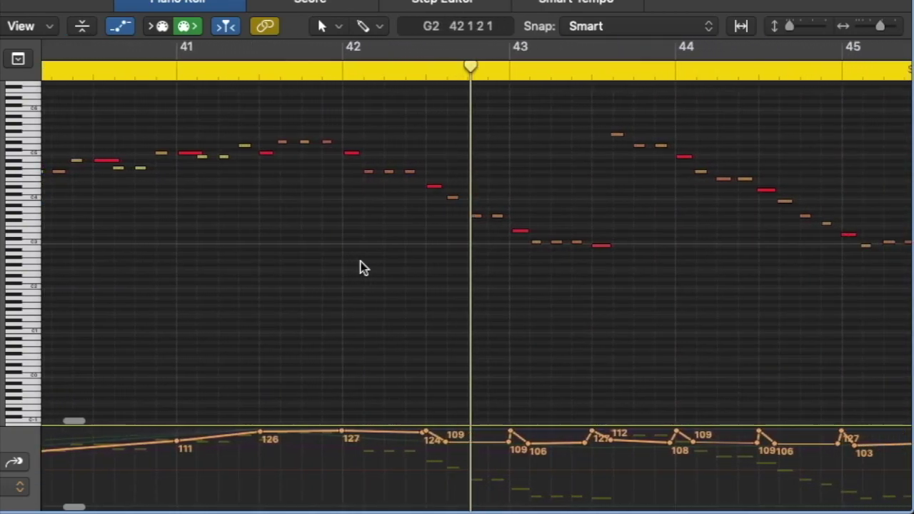
scroll(361, 262, left, 5)
scroll(360, 267, left, 5)
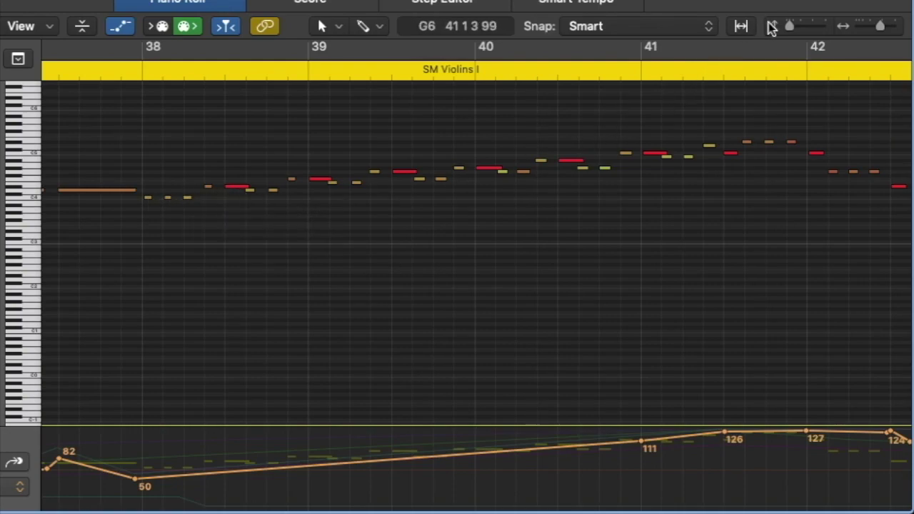
Increase the Piano Roll's vertical and horizontal zoom and scroll so bars 38–41 fill the editor
drag(787, 29, 796, 28)
scroll(537, 342, up, 3)
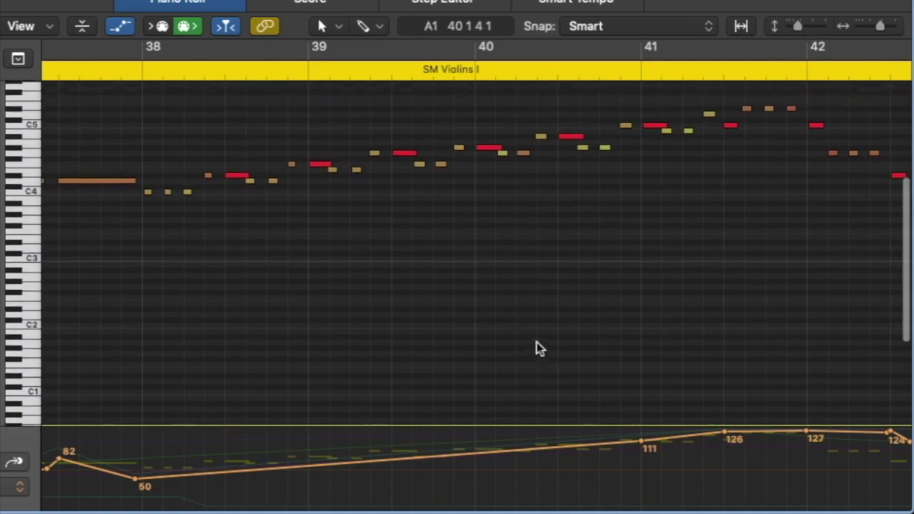
drag(879, 27, 883, 26)
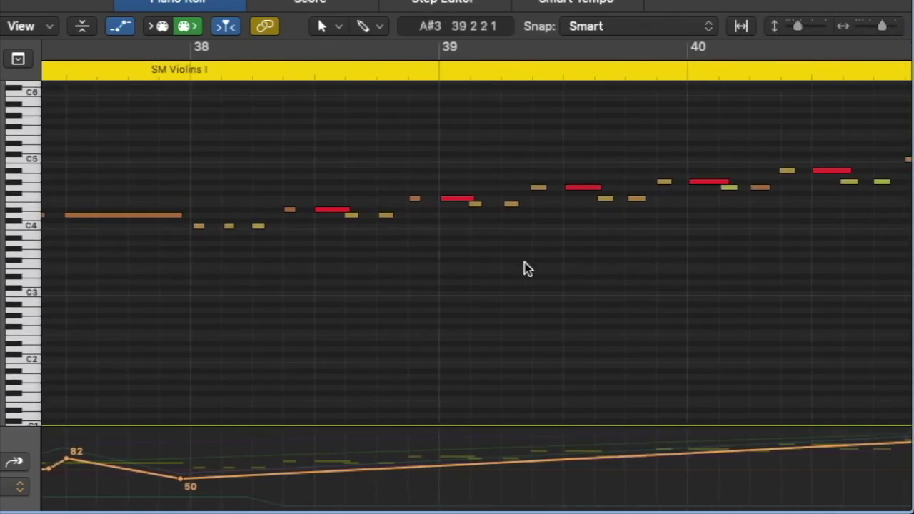
scroll(283, 279, right, 3)
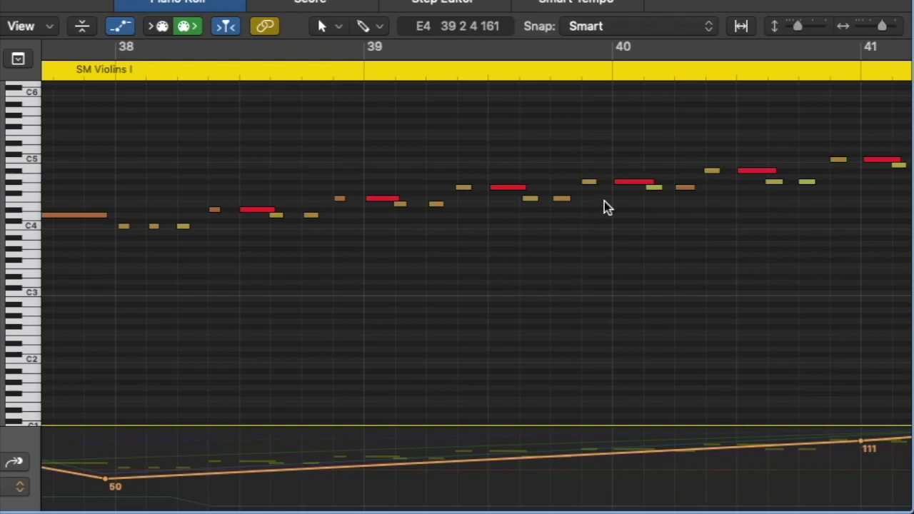
mouse_move(780, 187)
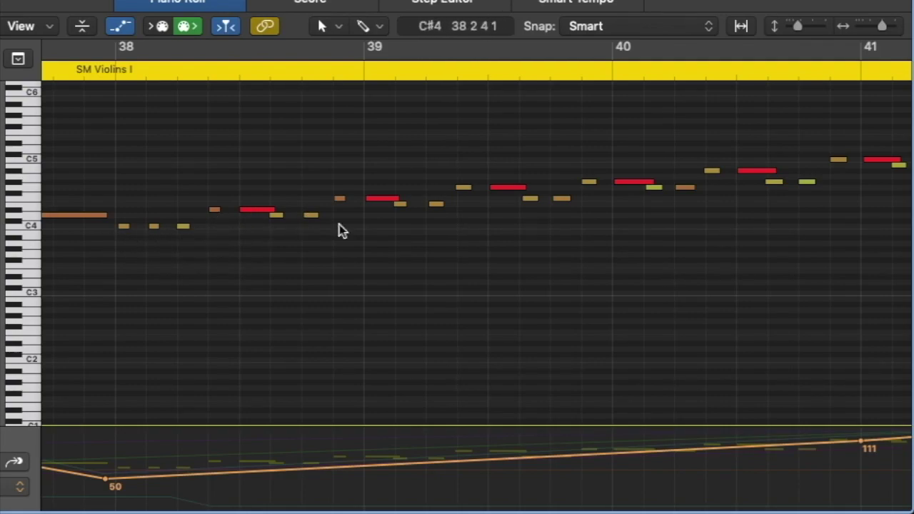
click(80, 74)
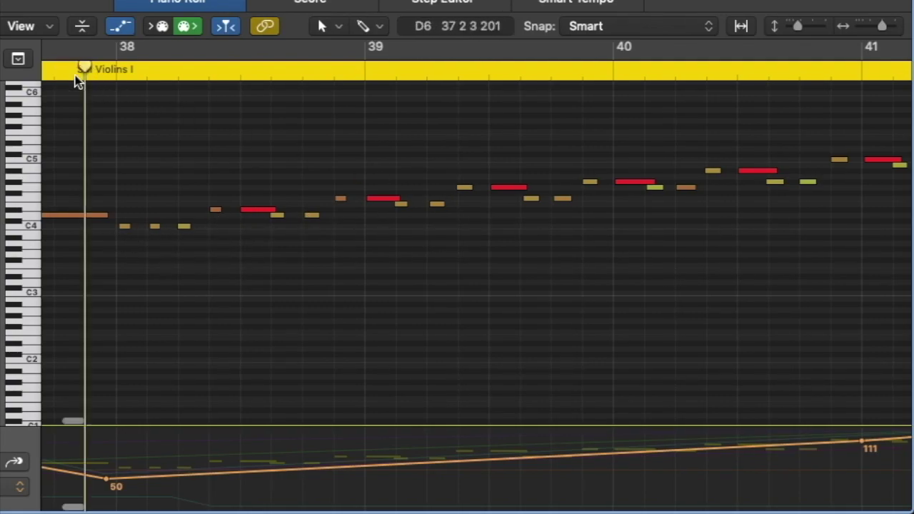
key(space)
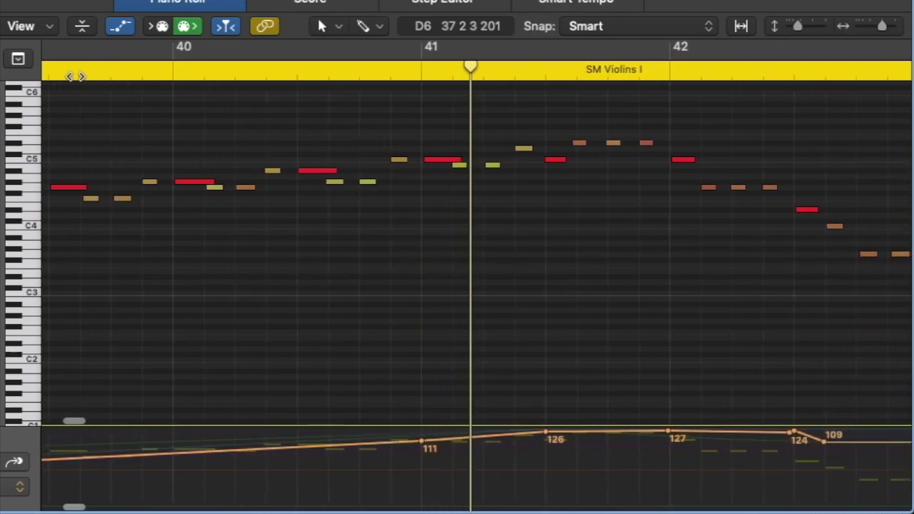
key(space)
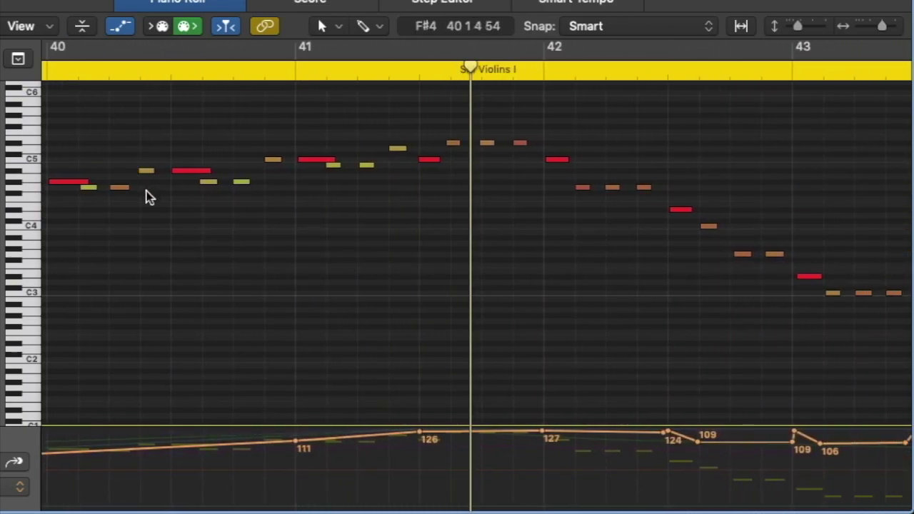
scroll(147, 193, left, 10)
scroll(147, 193, left, 4)
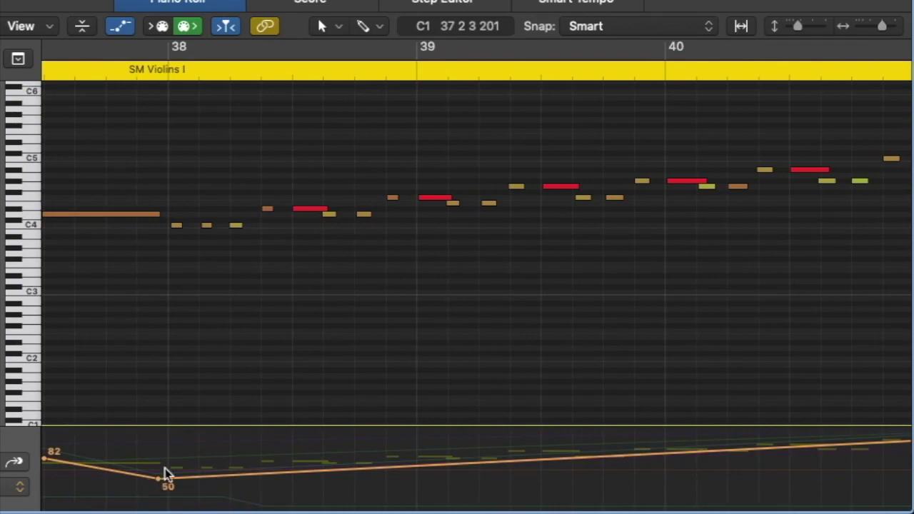
scroll(281, 377, right, 5)
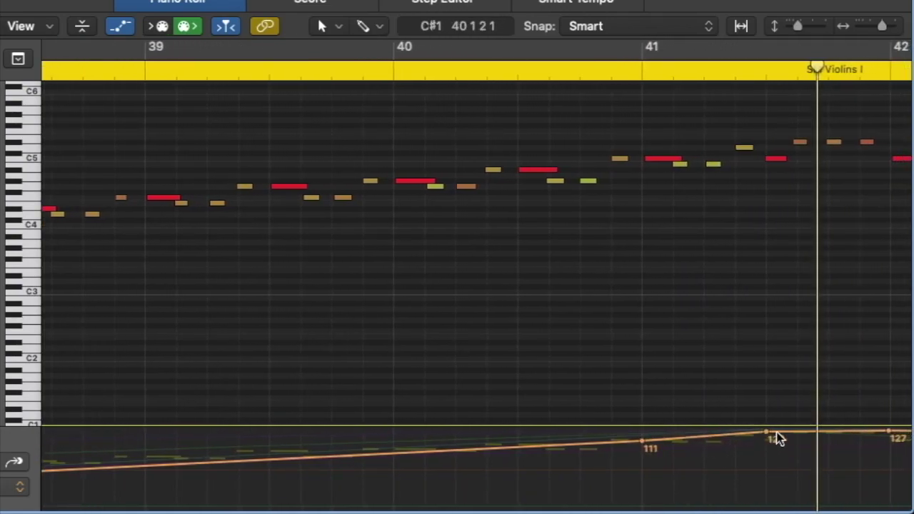
scroll(777, 436, right, 2)
scroll(584, 376, left, 6)
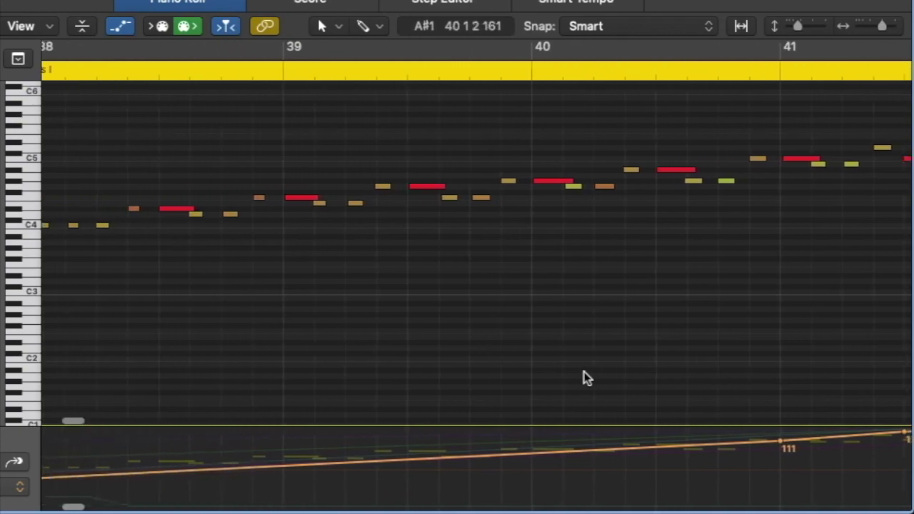
click(114, 71)
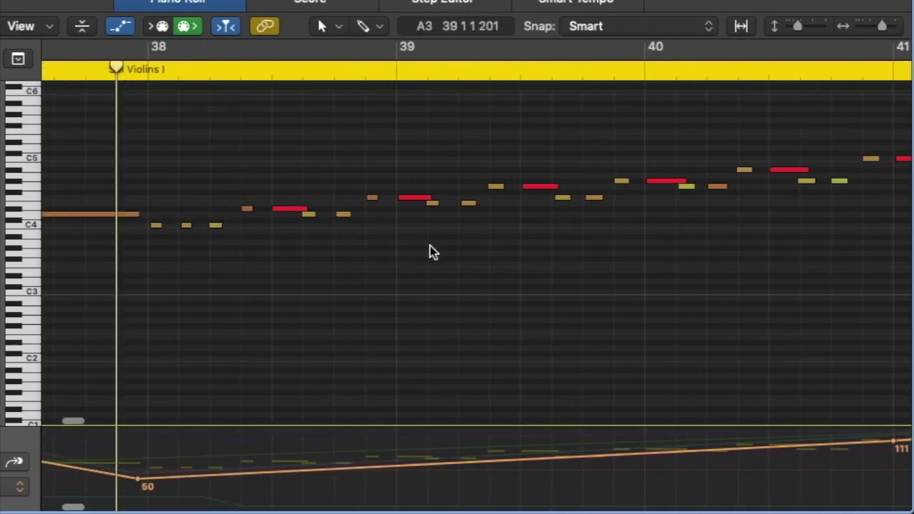
scroll(432, 250, right, 5)
scroll(442, 256, left, 4)
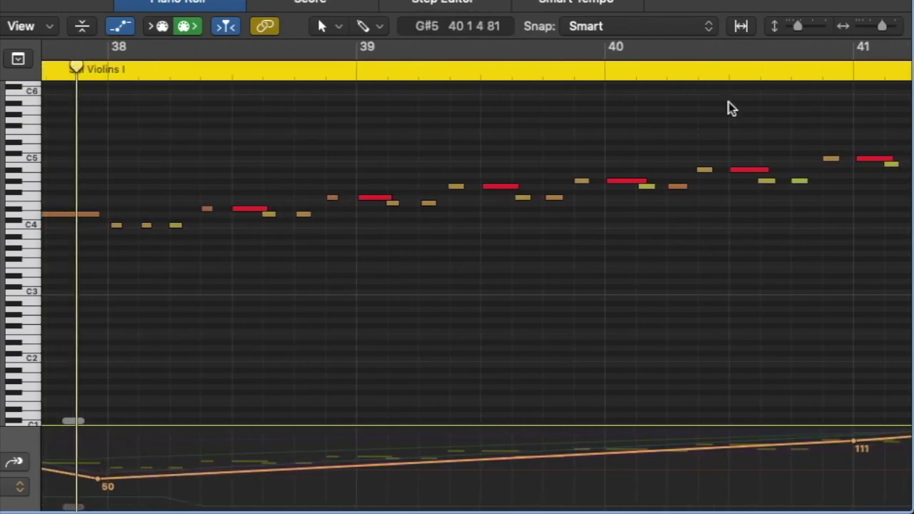
drag(881, 26, 880, 28)
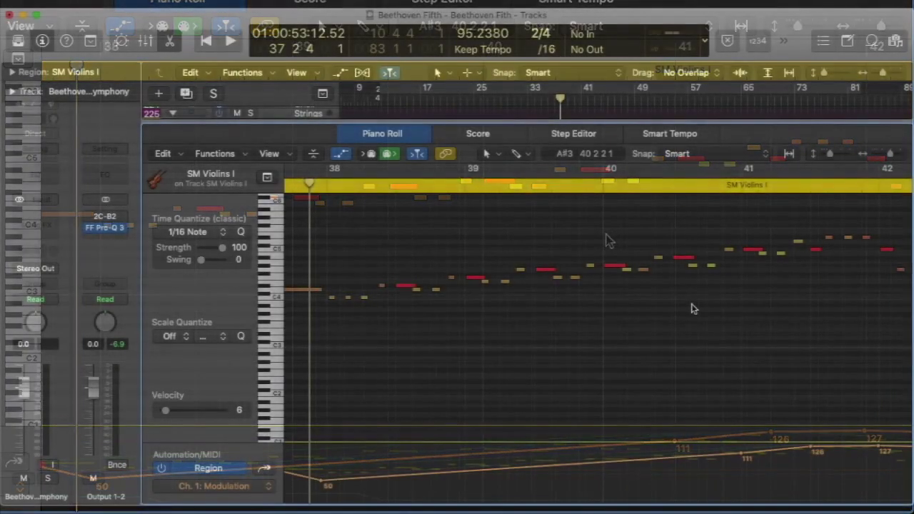
Play the violin passage, then scroll right and set the playhead at bar 68
key(space)
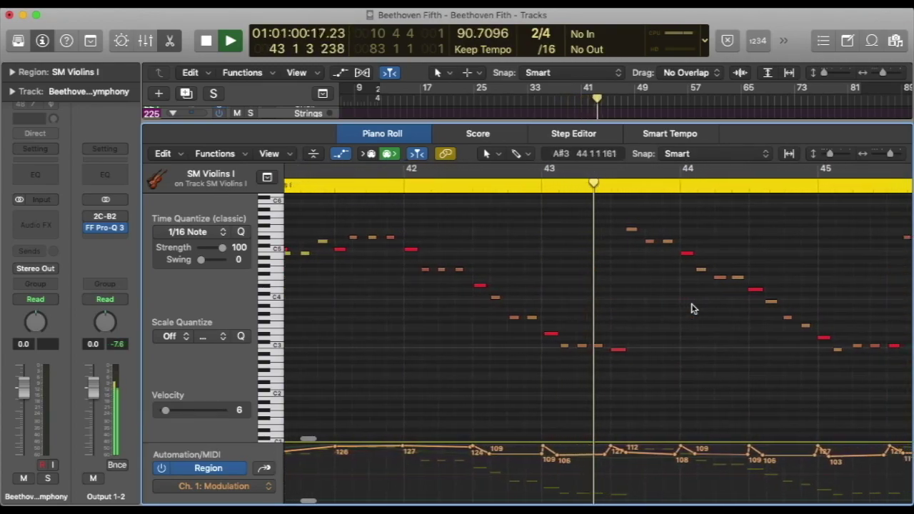
key(space)
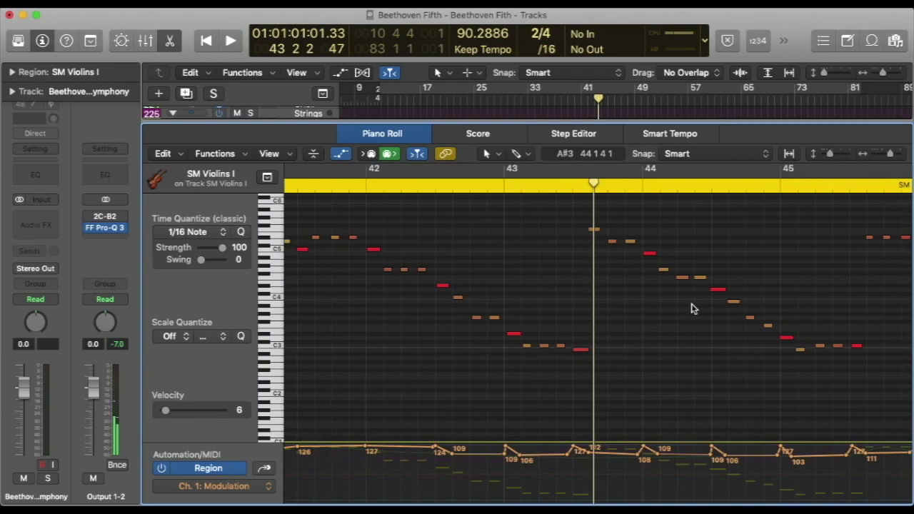
scroll(692, 308, right, 10)
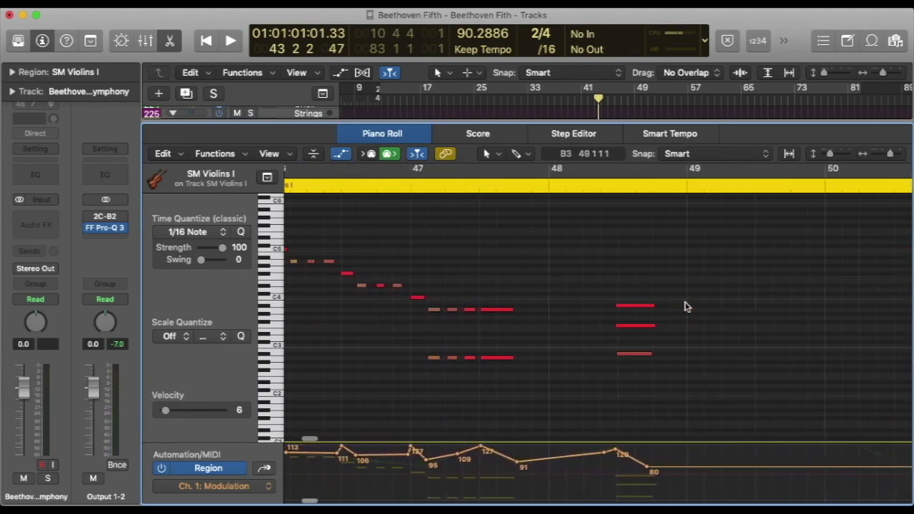
scroll(684, 306, right, 20)
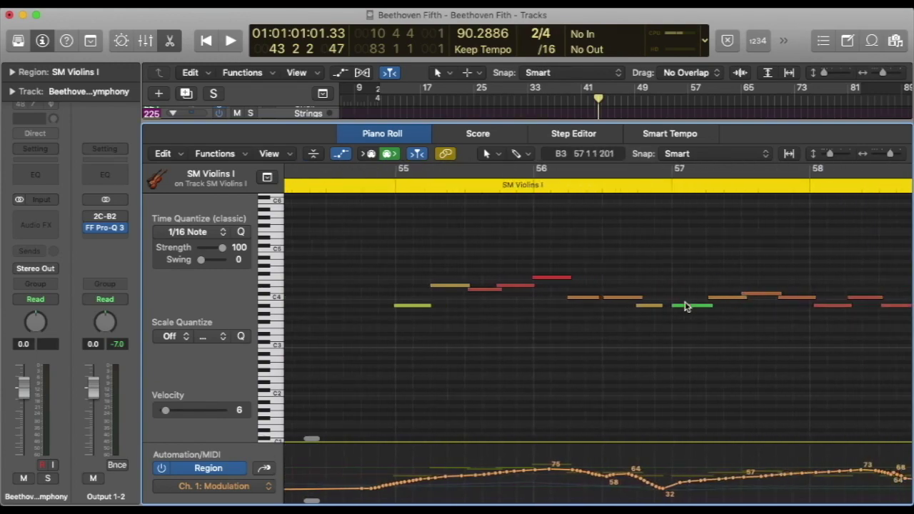
scroll(684, 306, right, 20)
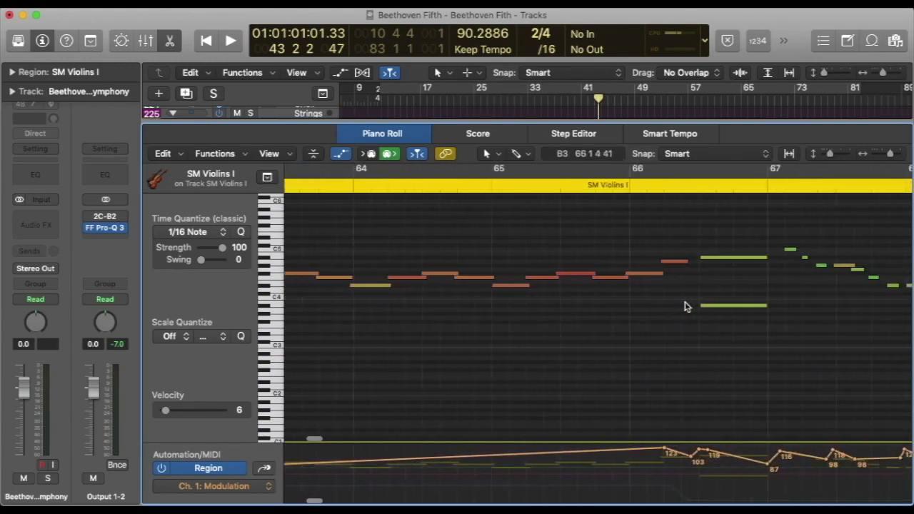
scroll(684, 307, right, 11)
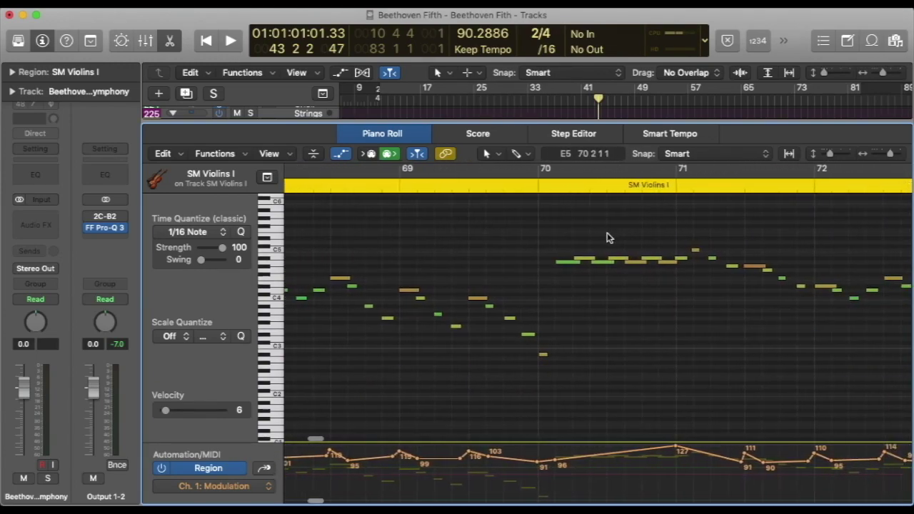
click(350, 185)
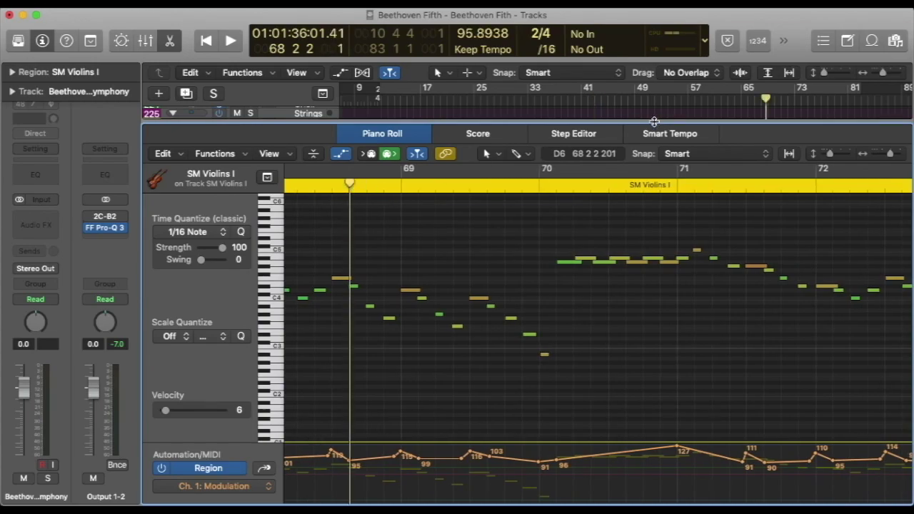
Close the Piano Roll and marquee-select both SM Violins regions
key(p)
scroll(720, 307, up, 3)
drag(720, 180, 775, 432)
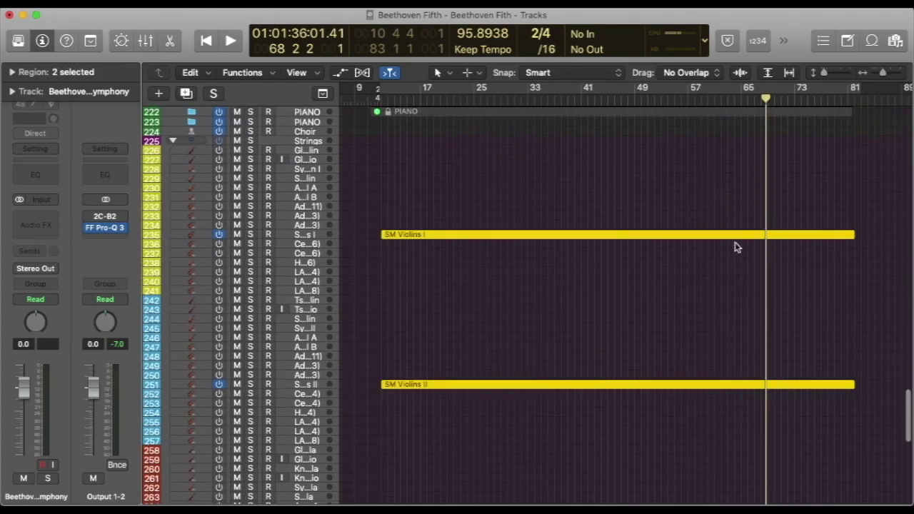
Open both violin regions in the Piano Roll and play the passage around bars 69–72
key(p)
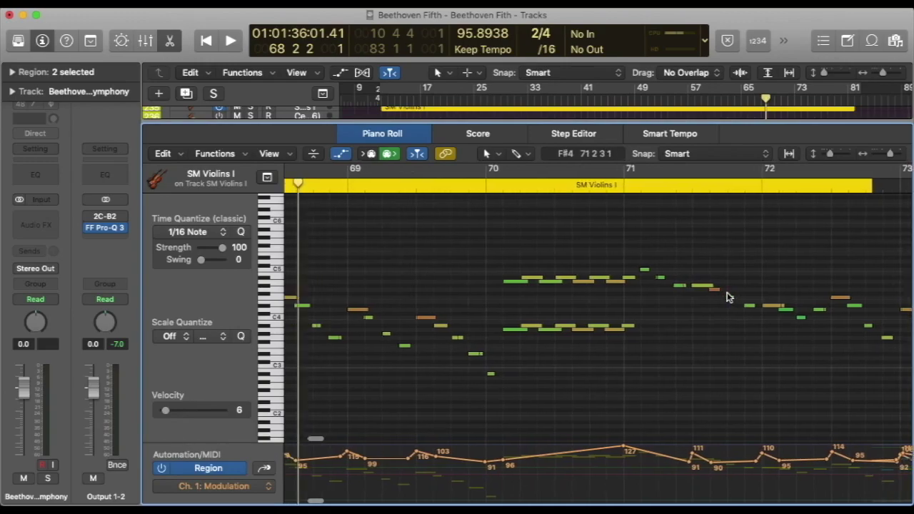
key(space)
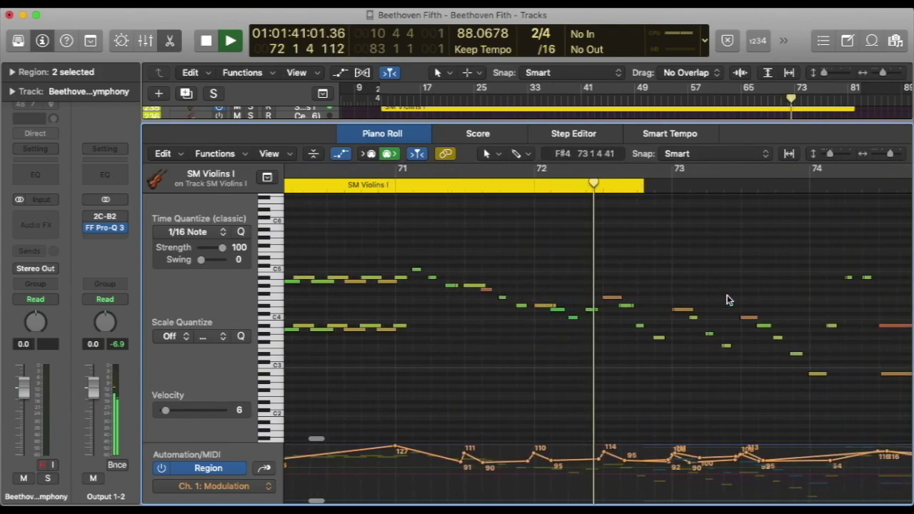
key(space)
scroll(677, 305, left, 3)
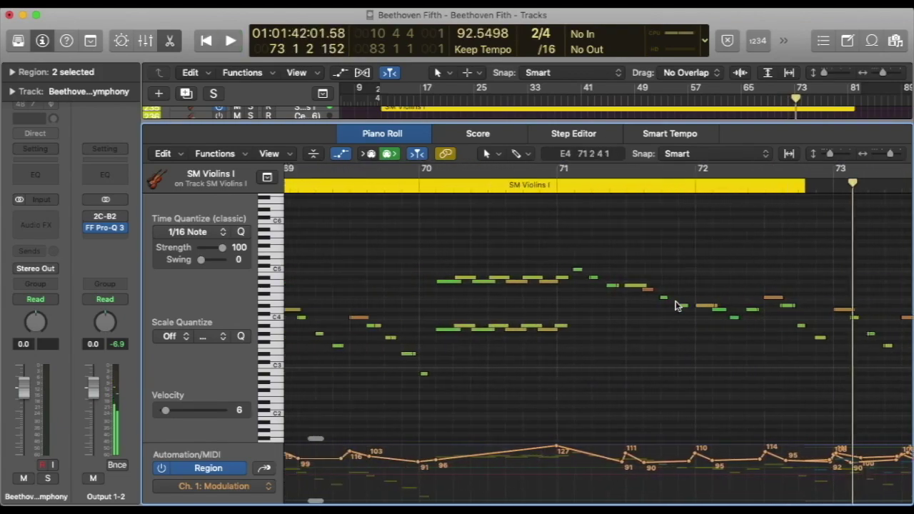
scroll(677, 306, left, 3)
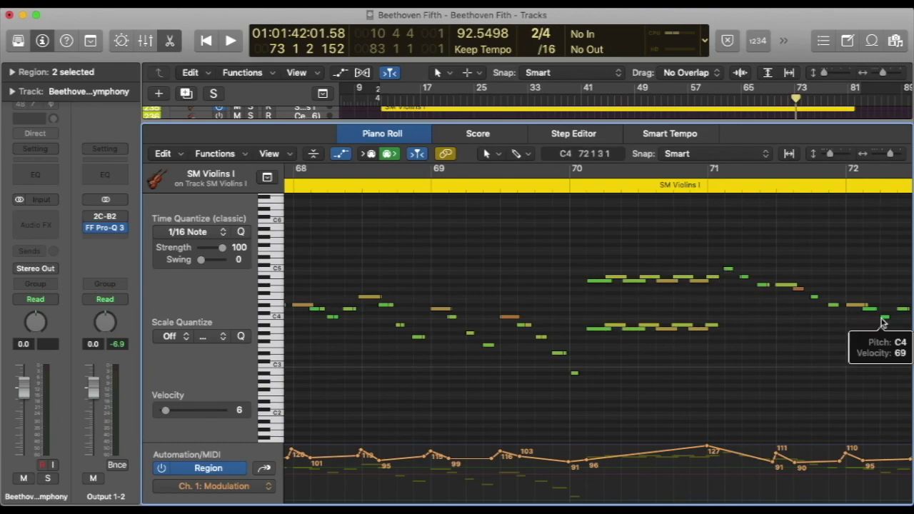
scroll(711, 296, right, 2)
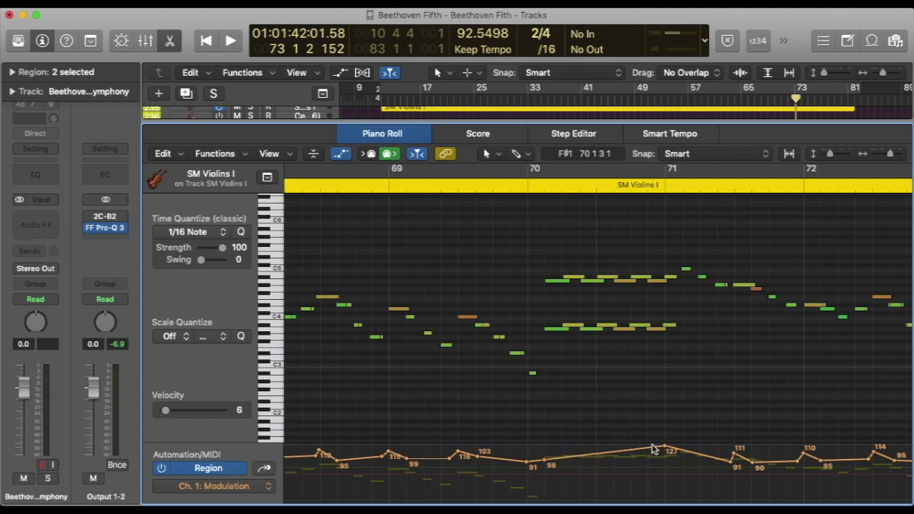
click(458, 186)
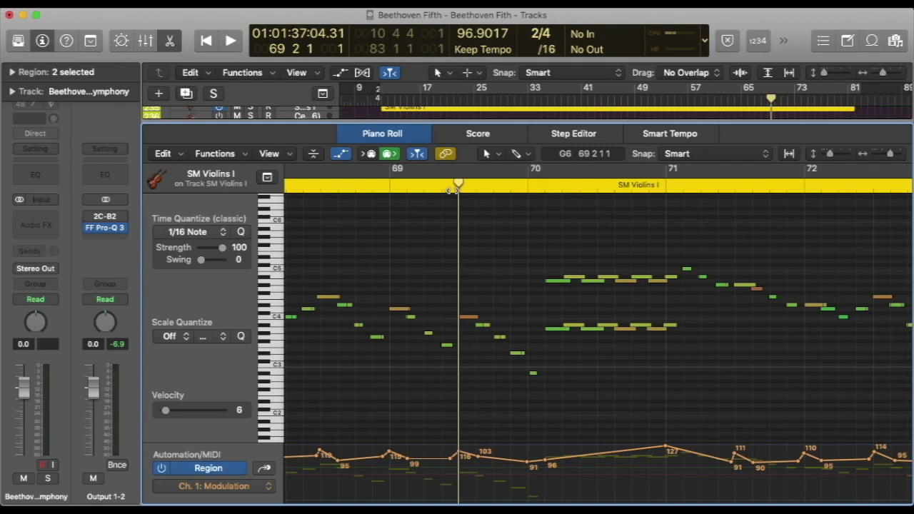
click(425, 187)
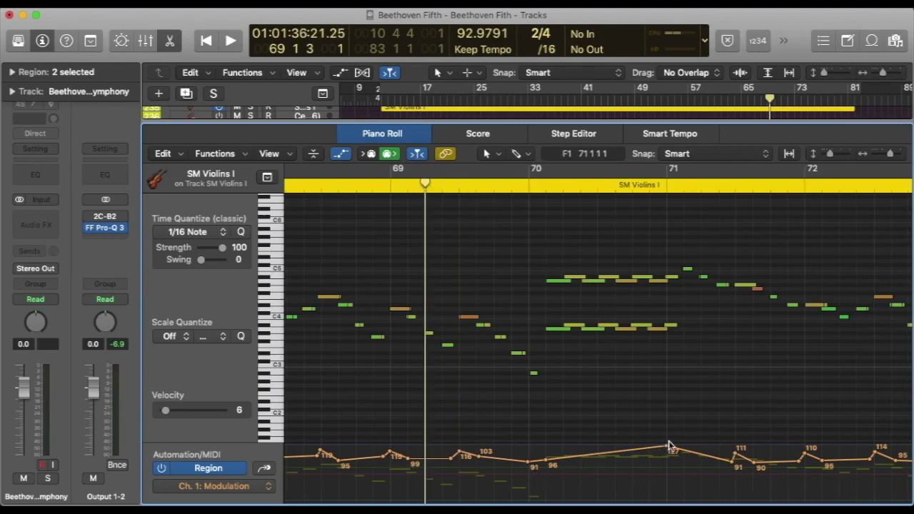
key(space)
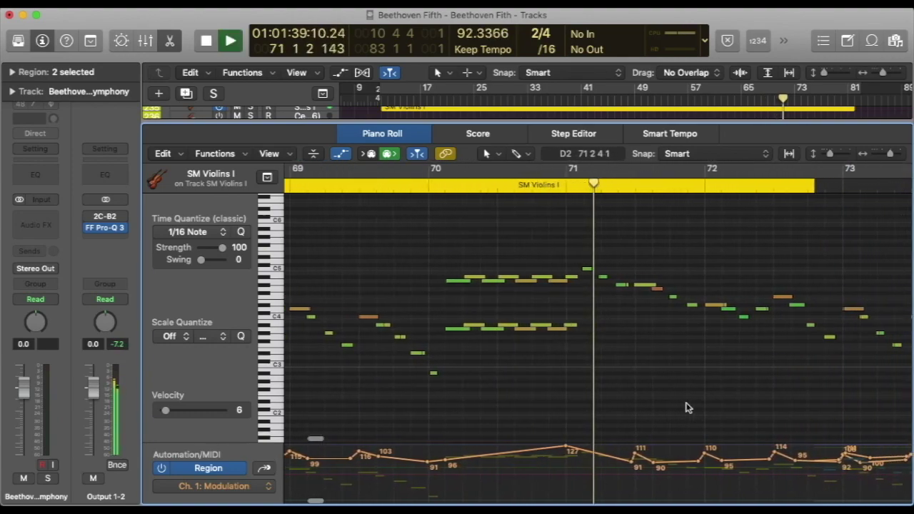
key(space)
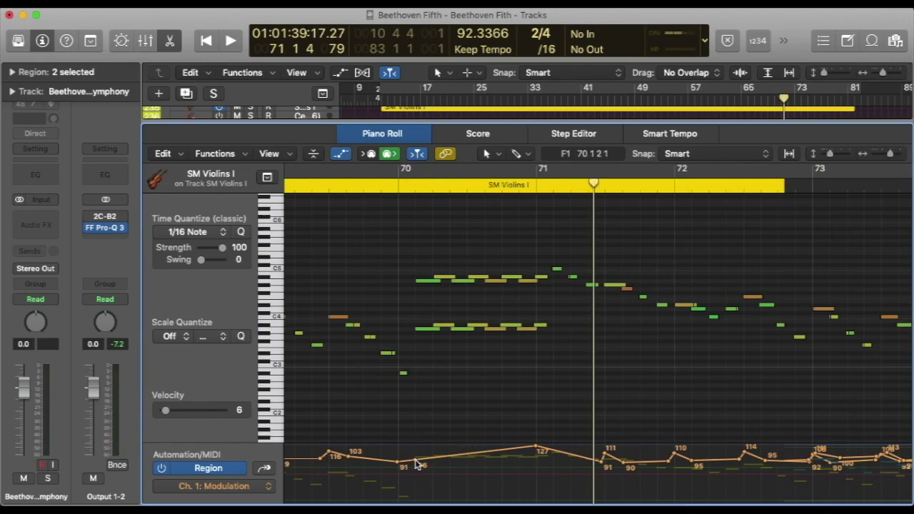
Raise the bar-70 modulation point to 127 and replay from bar 69
drag(418, 465, 408, 446)
scroll(430, 400, left, 5)
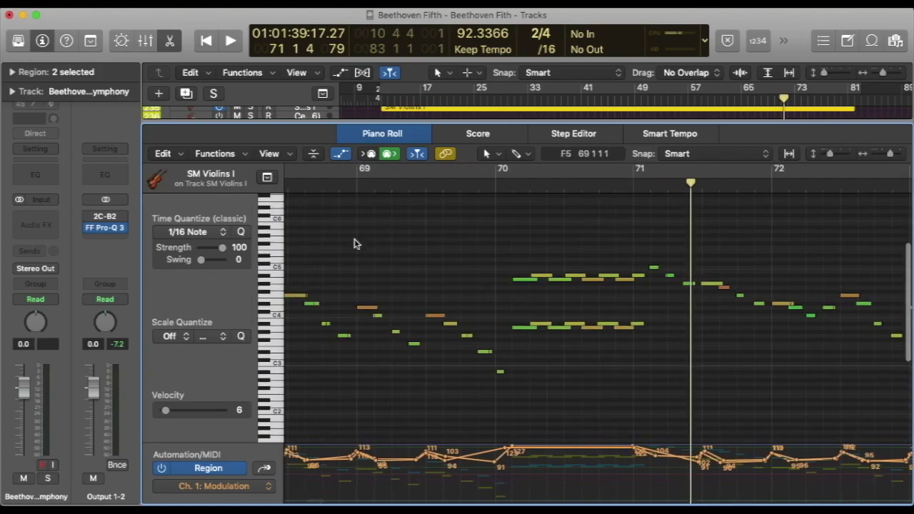
click(338, 185)
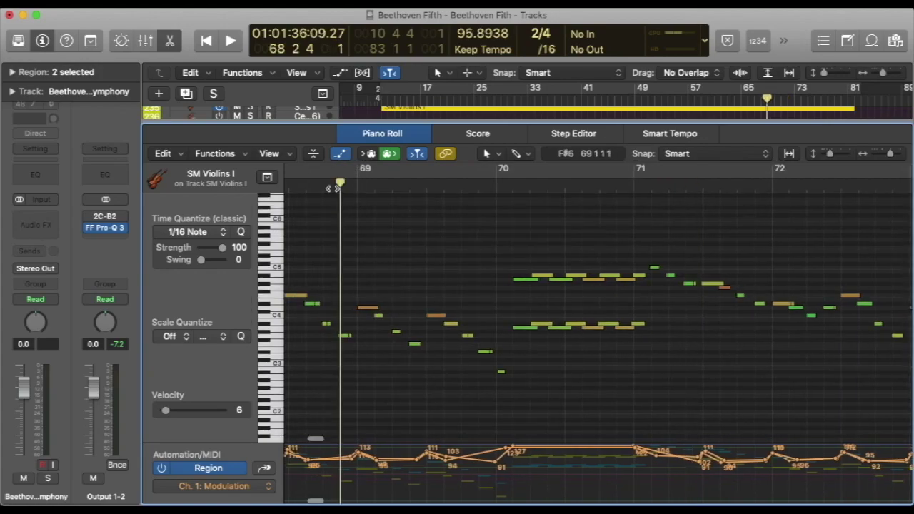
key(space)
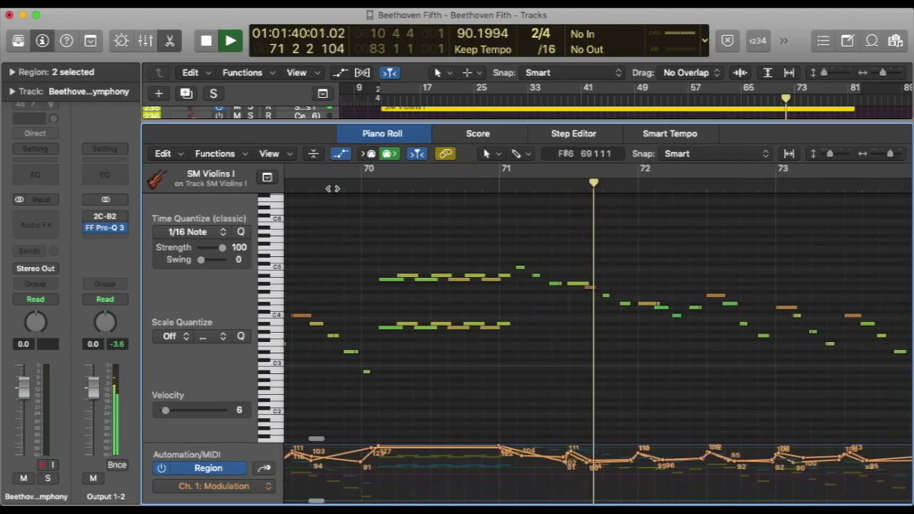
Link the Piano Roll to show both selected violin regions (2 Regions), then replay from bar 69
key(space)
scroll(340, 208, left, 5)
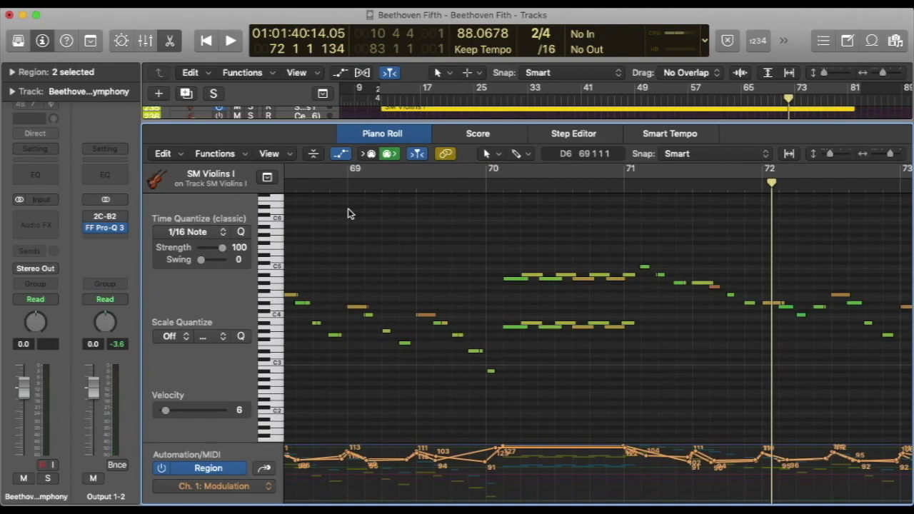
click(348, 210)
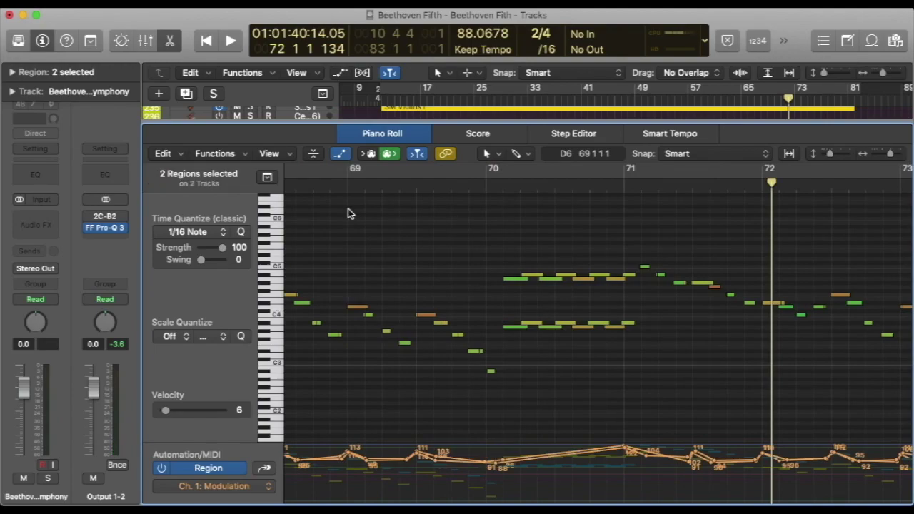
double_click(330, 191)
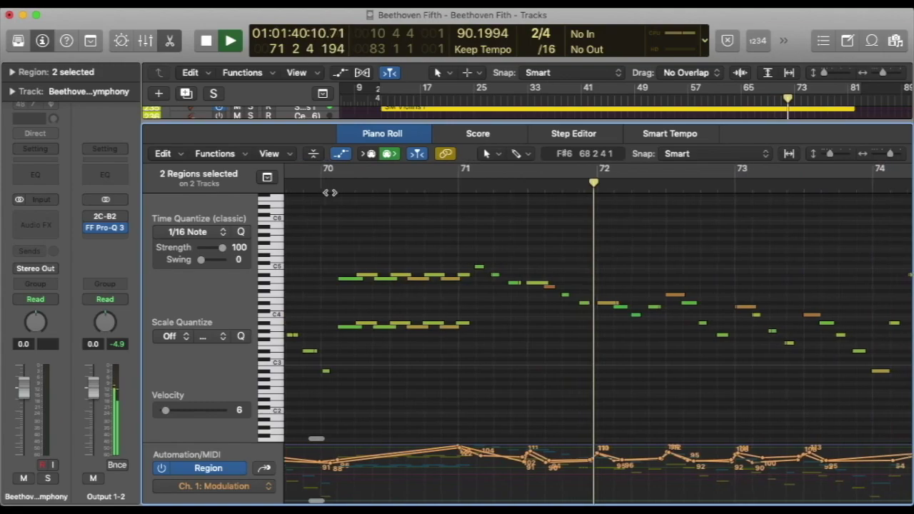
key(space)
scroll(359, 217, left, 2)
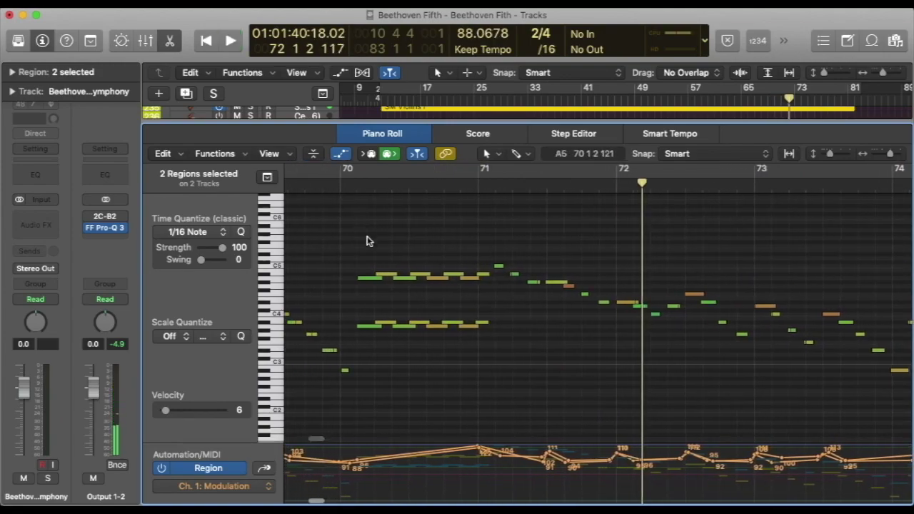
scroll(402, 433, left, 5)
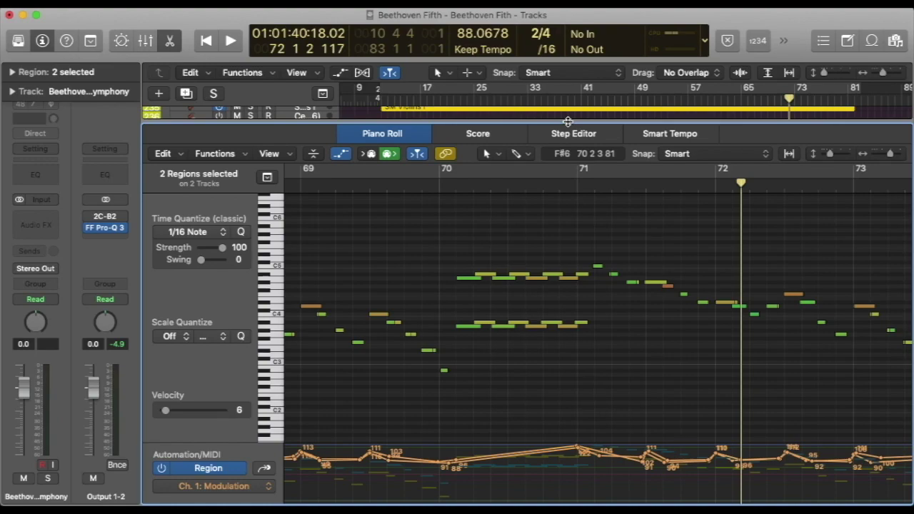
Close the note editor, marquee-select the Violas and Cellos regions, and scroll the tracks back
key(p)
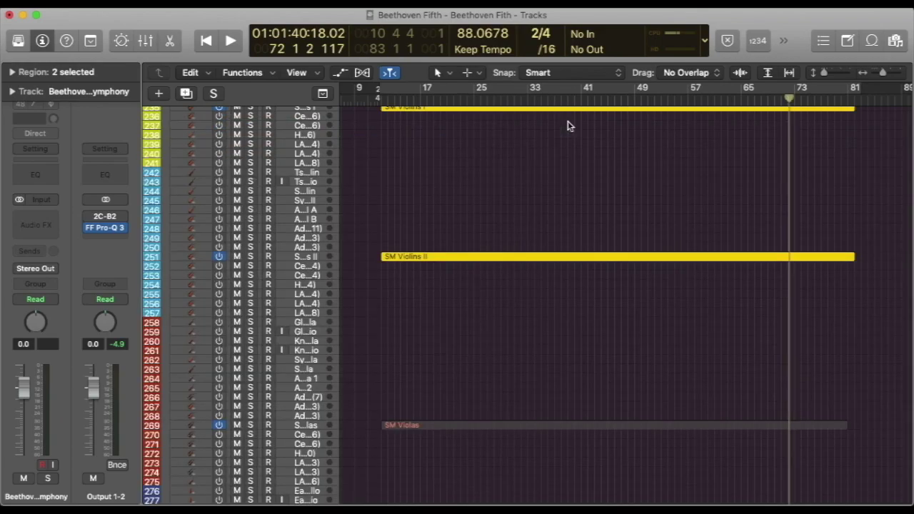
scroll(534, 310, down, 5)
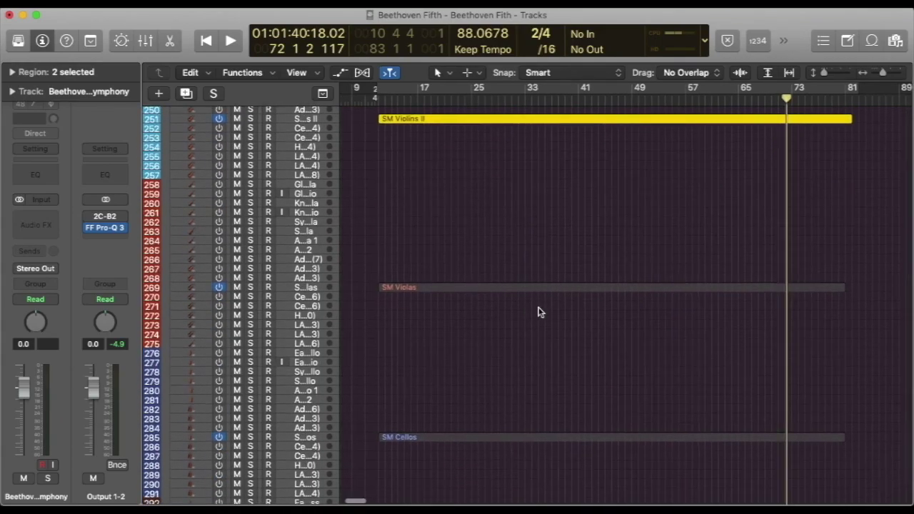
scroll(539, 310, down, 3)
drag(518, 204, 618, 437)
scroll(618, 437, up, 4)
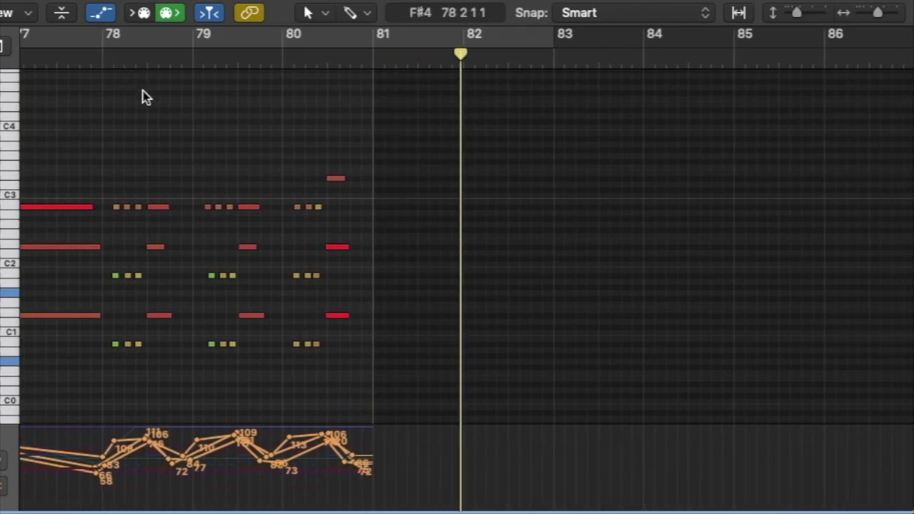
scroll(143, 92, left, 15)
scroll(143, 93, left, 20)
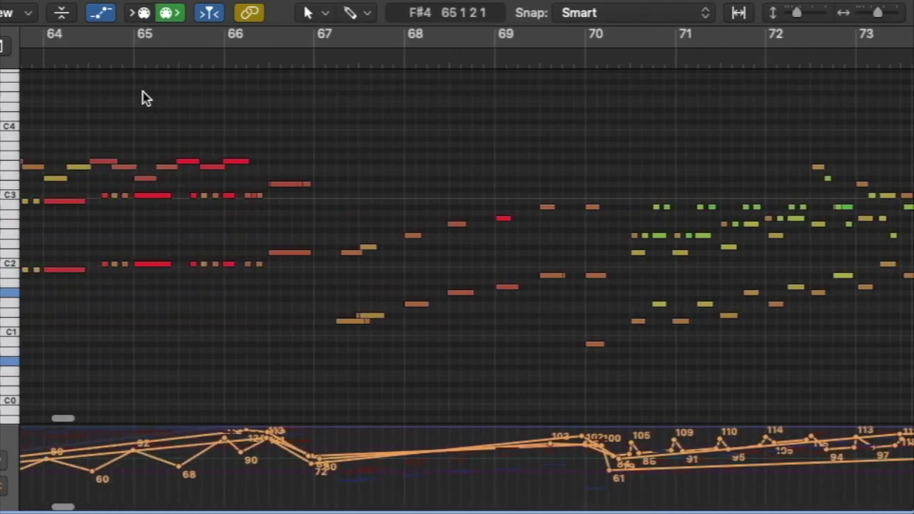
scroll(143, 99, left, 13)
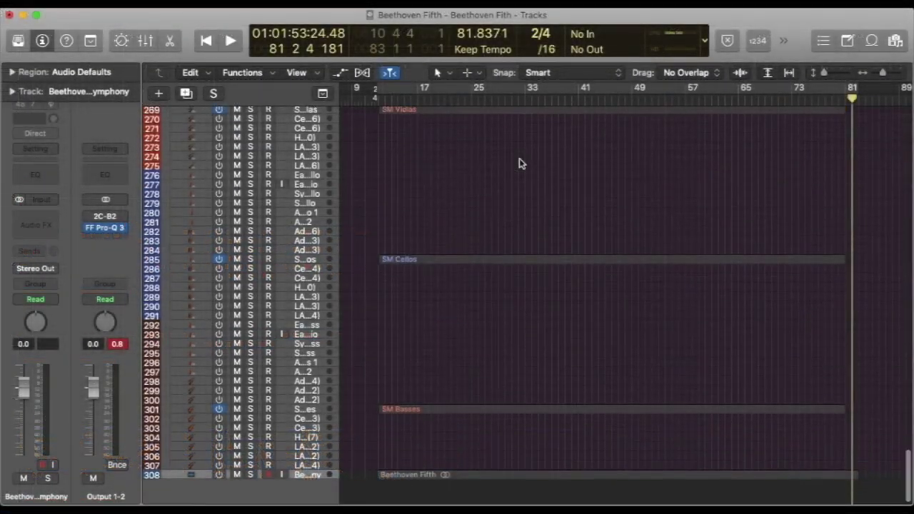
scroll(520, 158, up, 5)
Open the SM Violas notes in the Piano Roll, zoom out, and show a second region's notes alongside
double_click(538, 203)
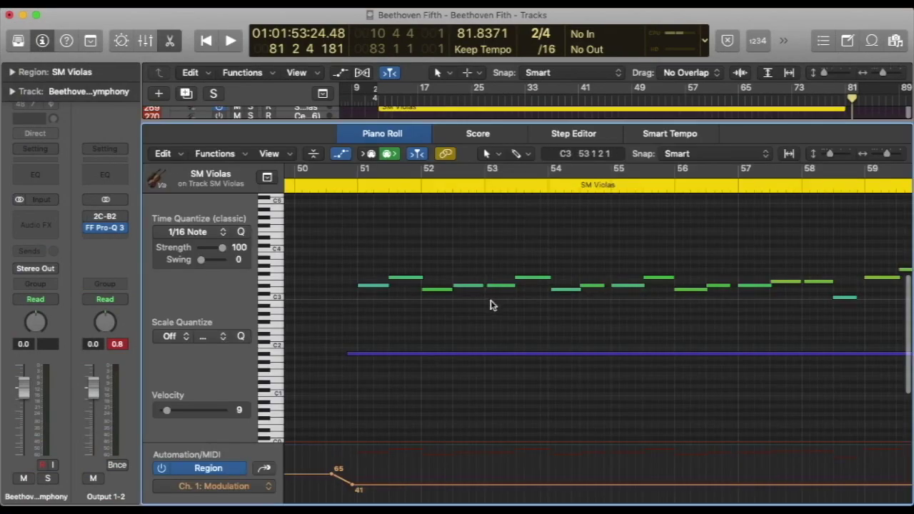
drag(880, 156, 879, 152)
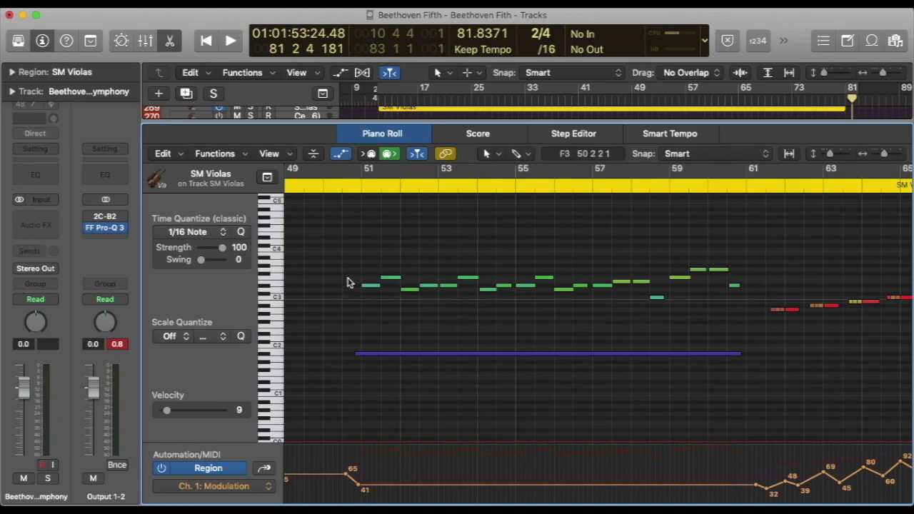
shift+click(540, 111)
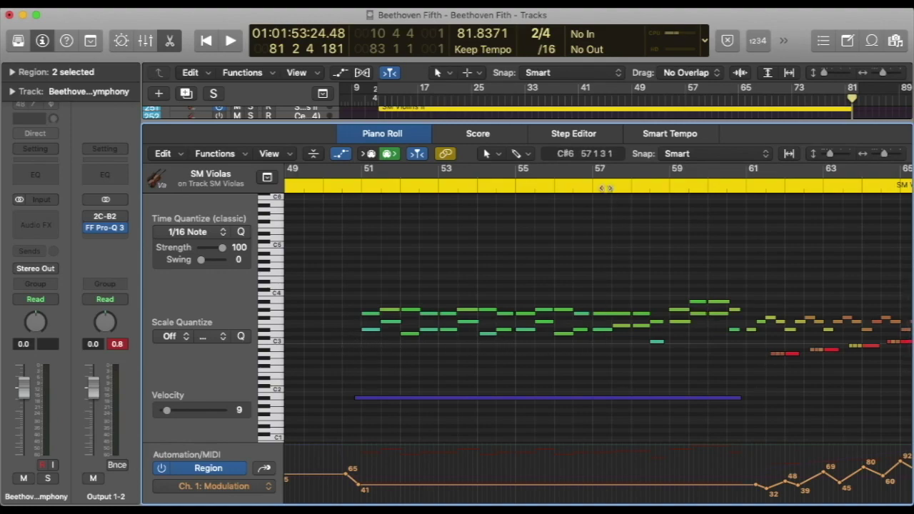
Reopen the SM Violas region alone in the Piano Roll, then close it again
key(e)
click(591, 233)
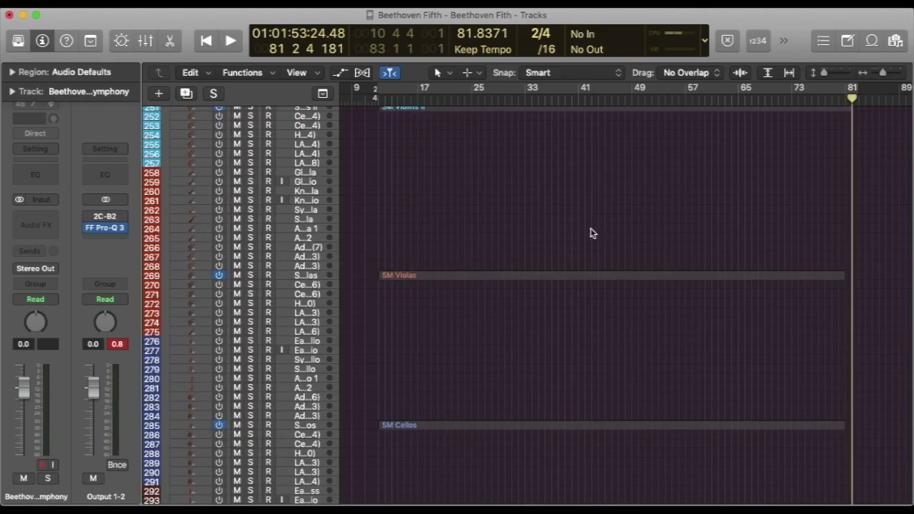
click(599, 277)
key(e)
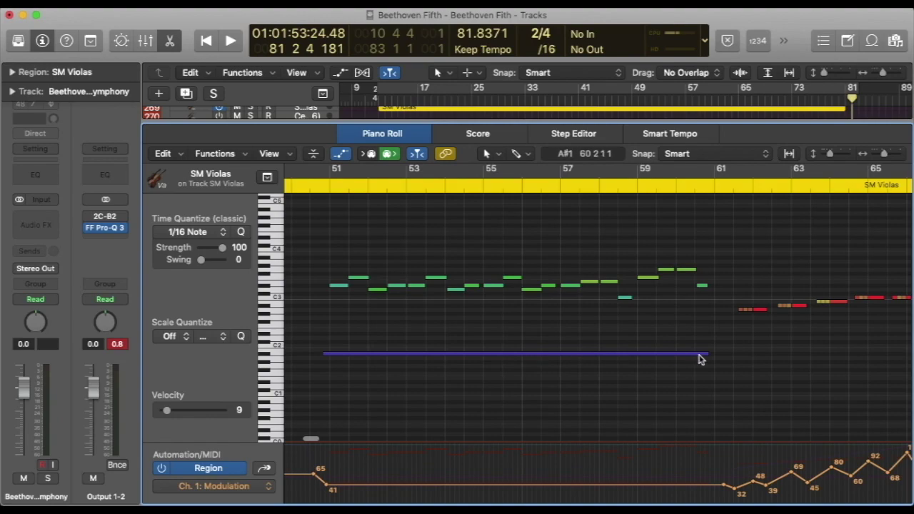
mouse_move(699, 360)
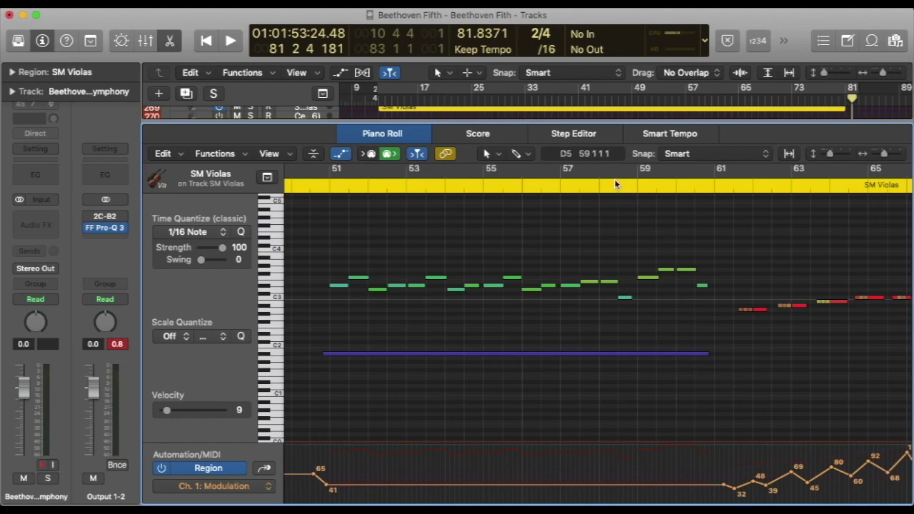
key(e)
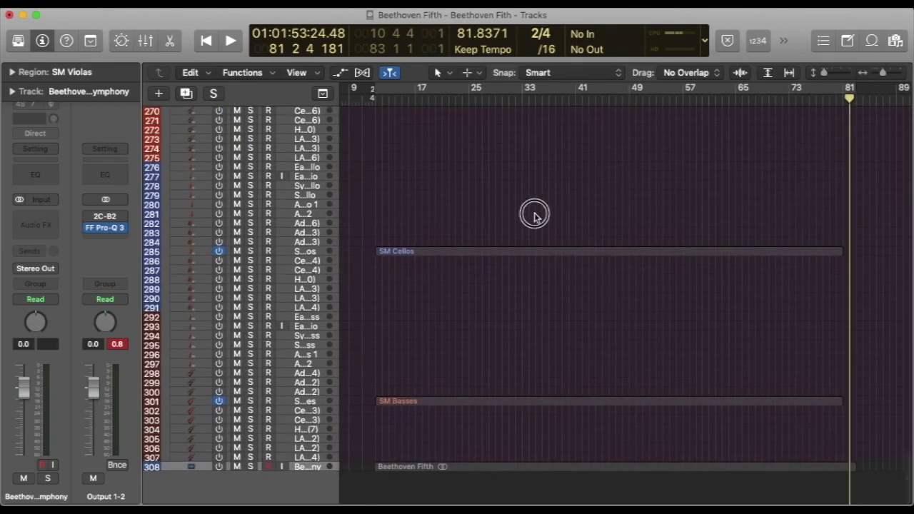
Open the SM Cellos and SM Basses regions together in the Piano Roll, zoomed out
drag(534, 212, 559, 465)
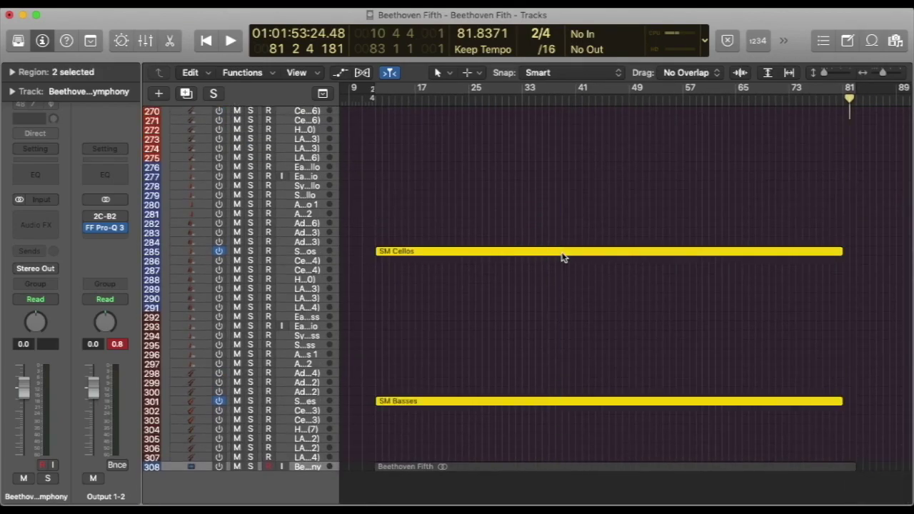
key(e)
scroll(539, 326, left, 5)
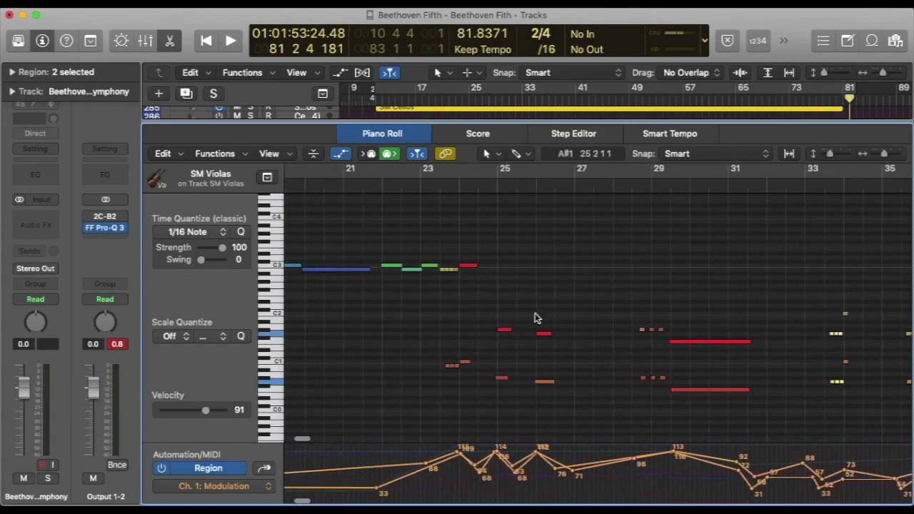
drag(886, 156, 879, 154)
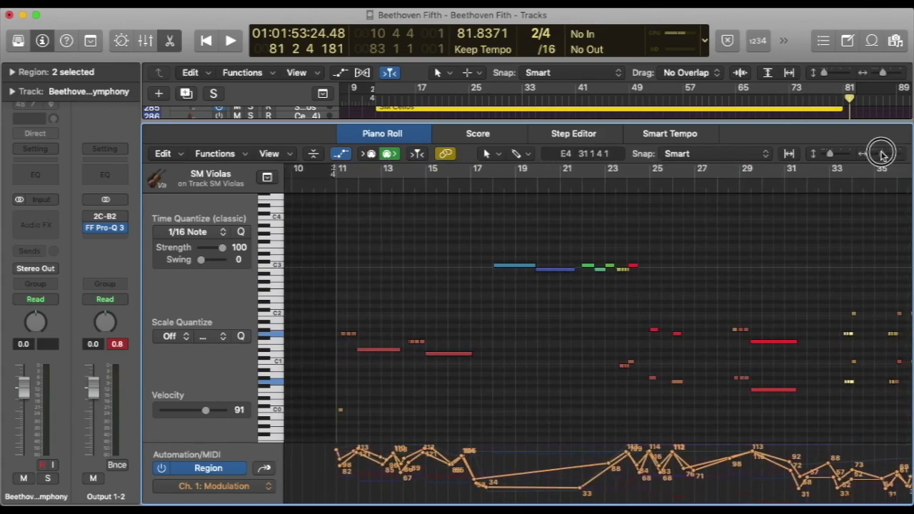
scroll(792, 239, right, 3)
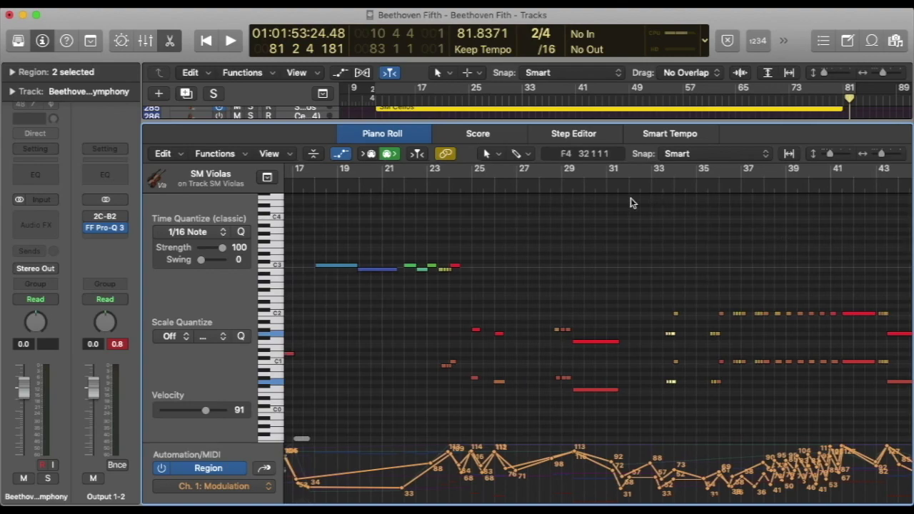
Audition the cello and bass passage from bar 28, then from bar 33
click(550, 187)
scroll(678, 221, right, 3)
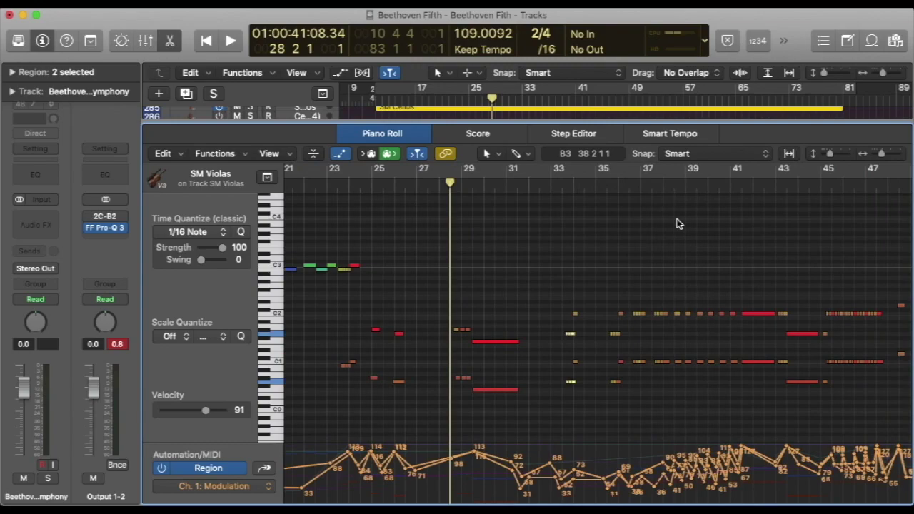
key(space)
scroll(678, 223, left, 2)
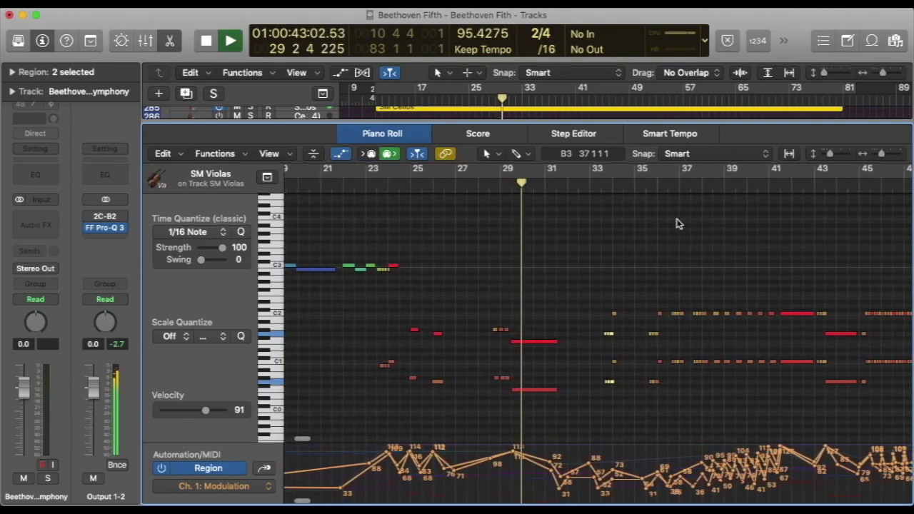
scroll(678, 224, left, 2)
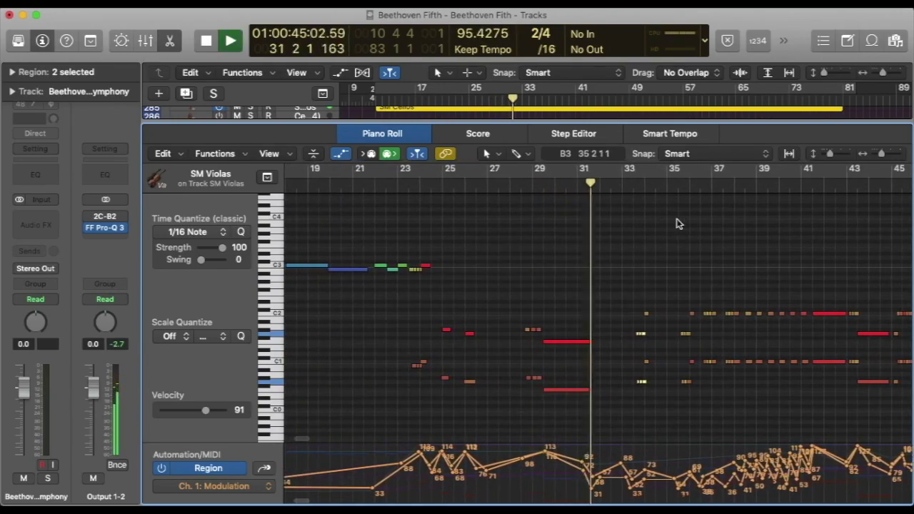
scroll(678, 223, right, 1)
key(space)
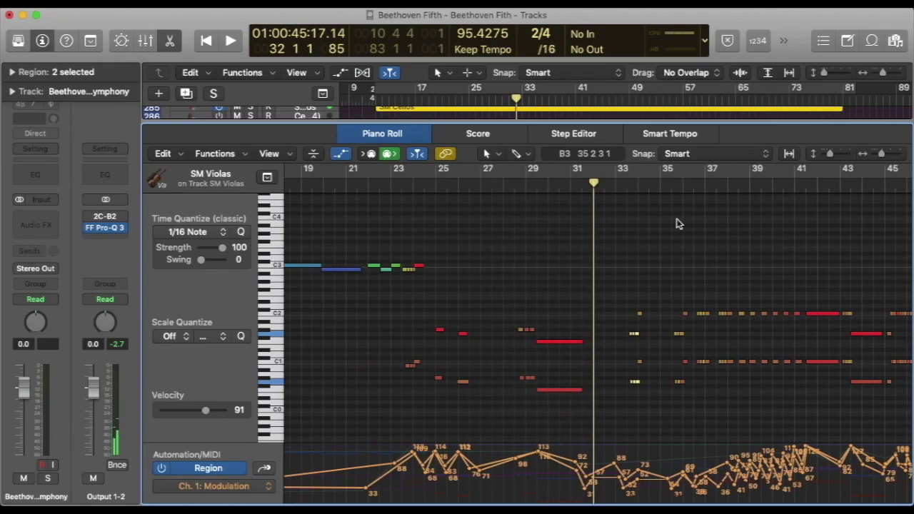
scroll(678, 223, right, 8)
click(471, 188)
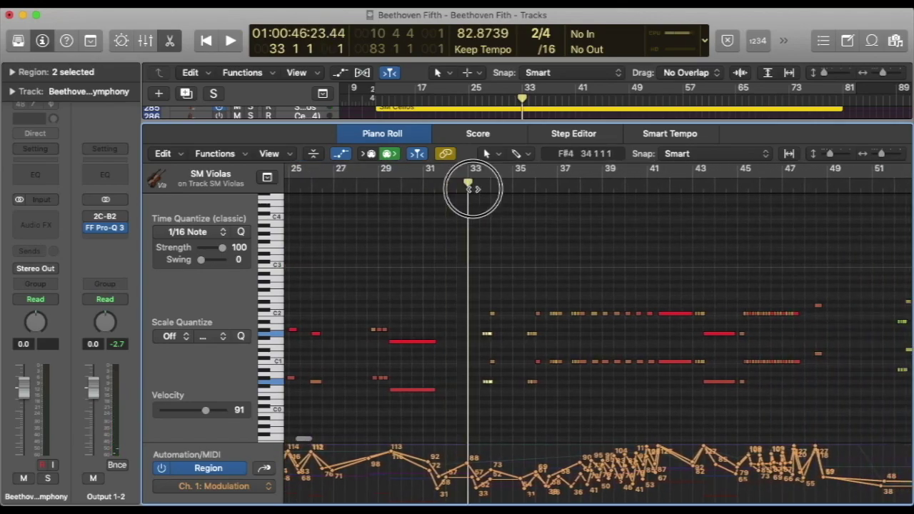
key(space)
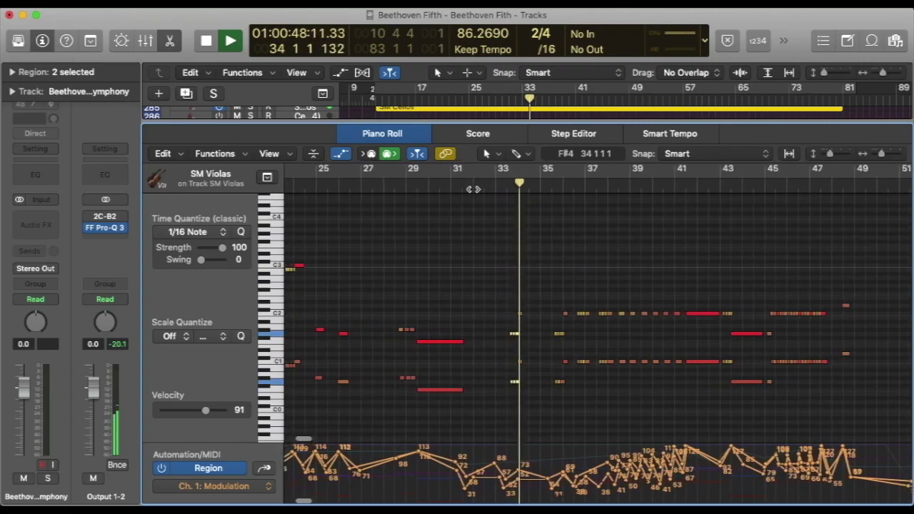
key(space)
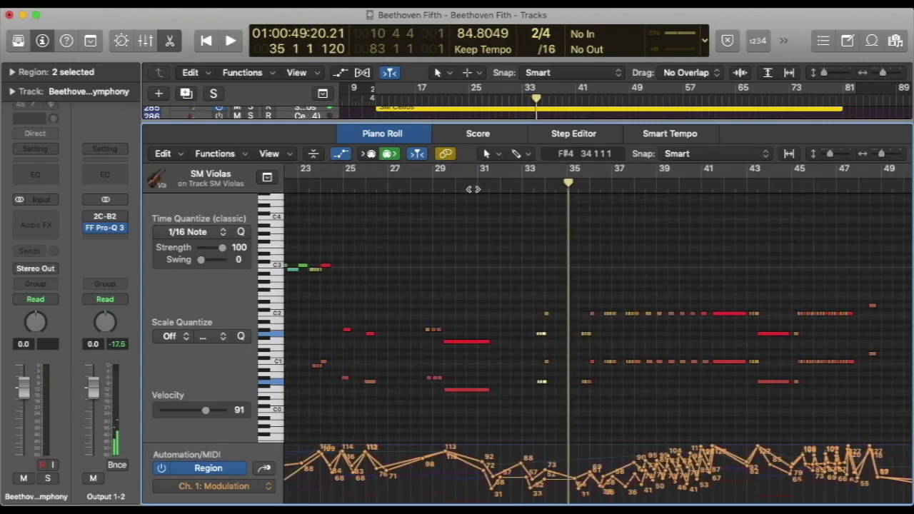
Audition the cello and bass phrase starting at bar 51
scroll(563, 234, right, 12)
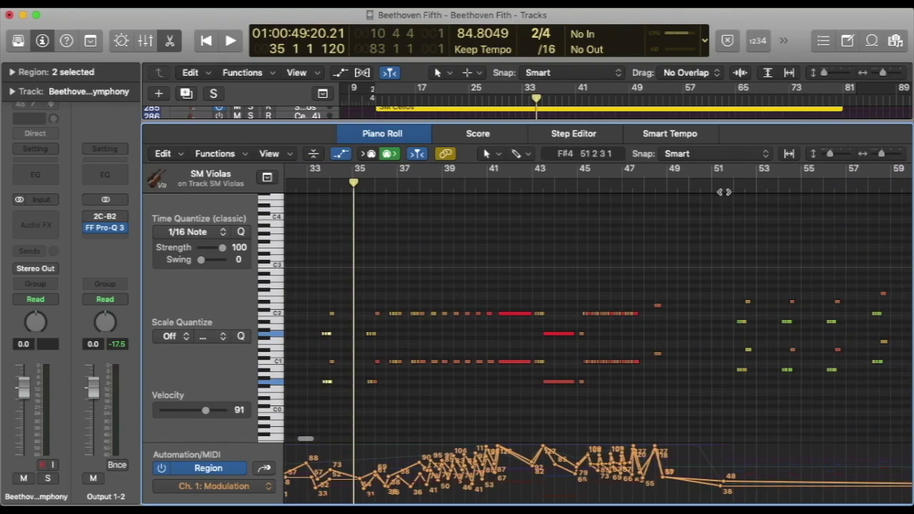
click(722, 191)
key(space)
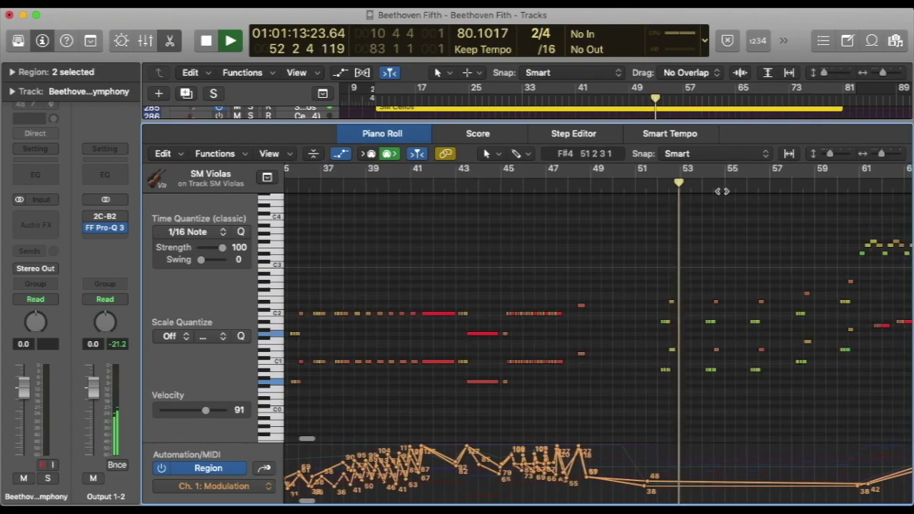
key(space)
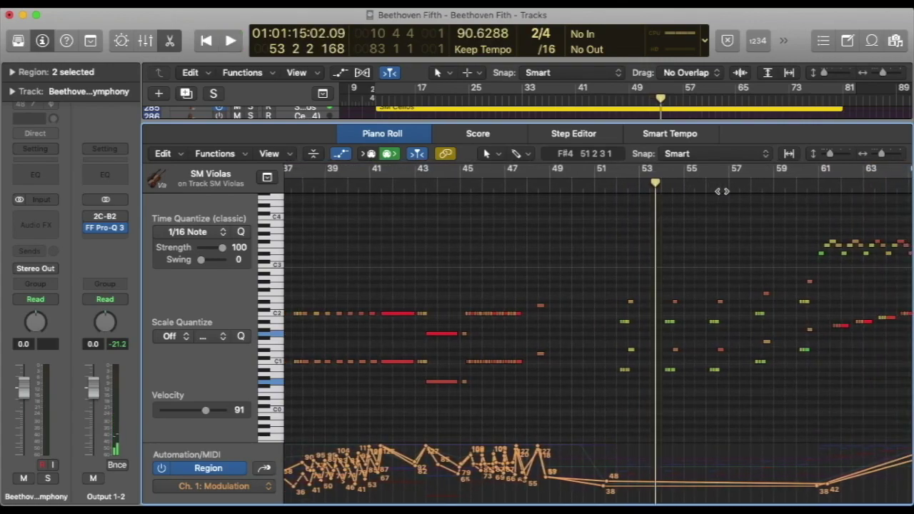
scroll(527, 257, left, 10)
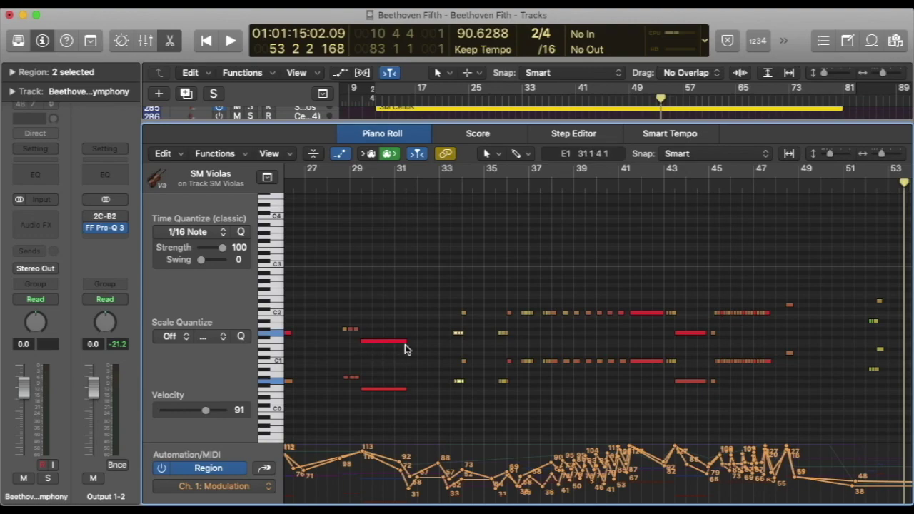
Select the notes around bars 33–34, then the eight short notes near bar 53
scroll(755, 312, right, 2)
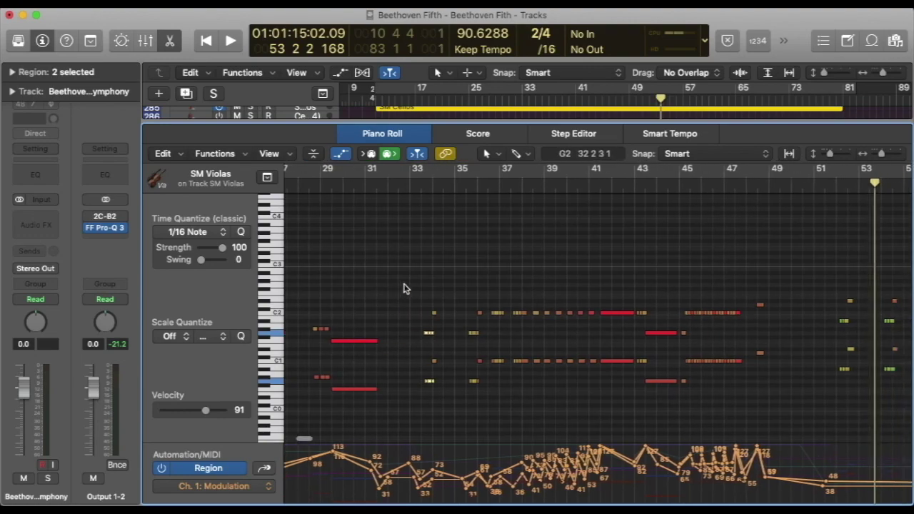
drag(404, 289, 462, 387)
drag(811, 270, 852, 386)
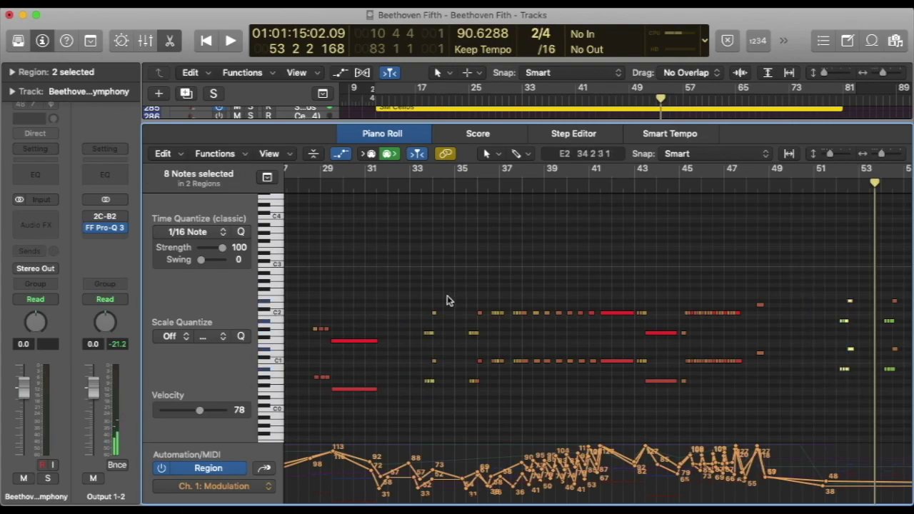
Audition from bar 27 and from bar 51, then park the playhead at bar 33
scroll(436, 293, left, 3)
click(343, 189)
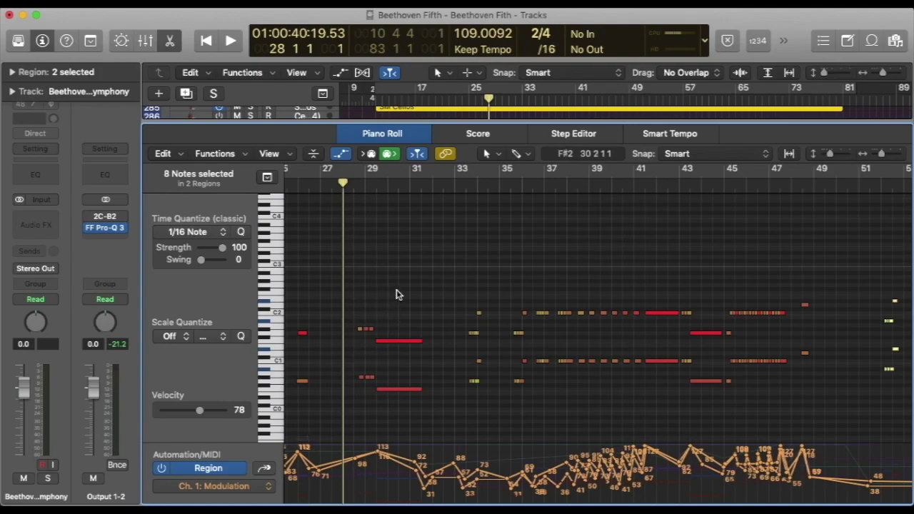
key(space)
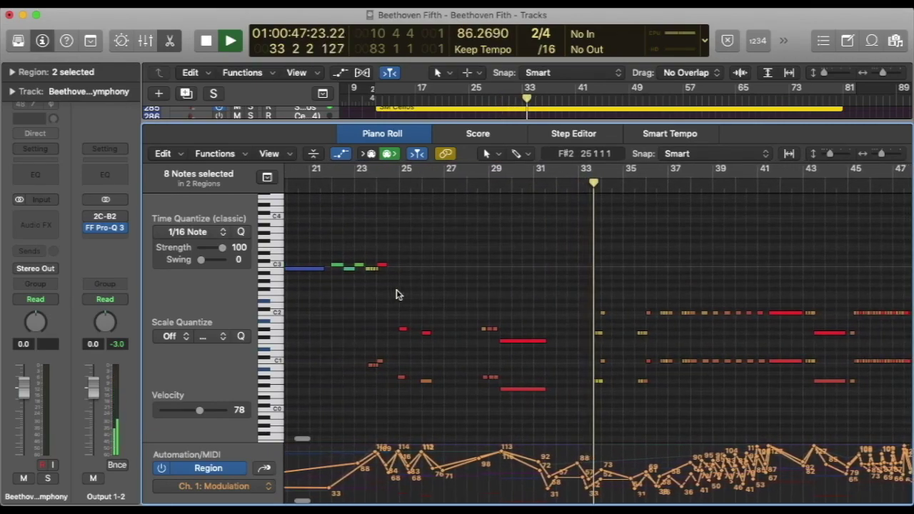
key(space)
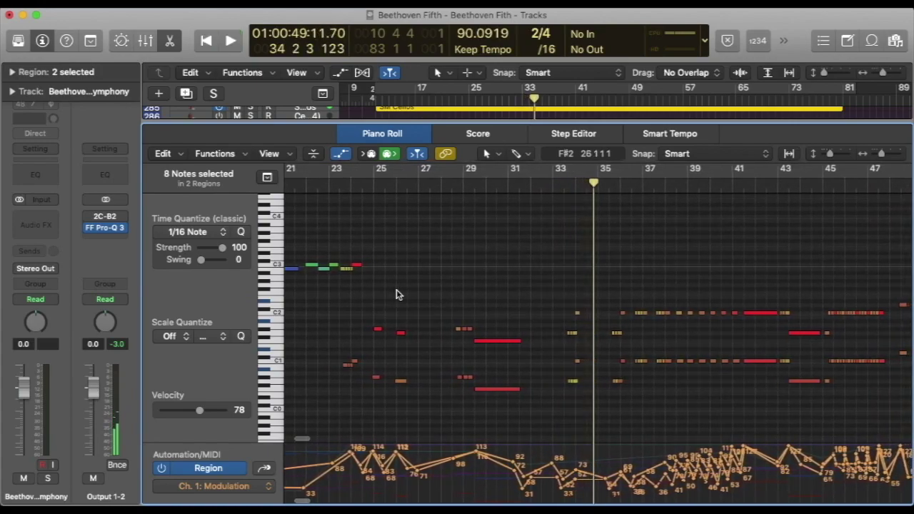
scroll(612, 259, right, 10)
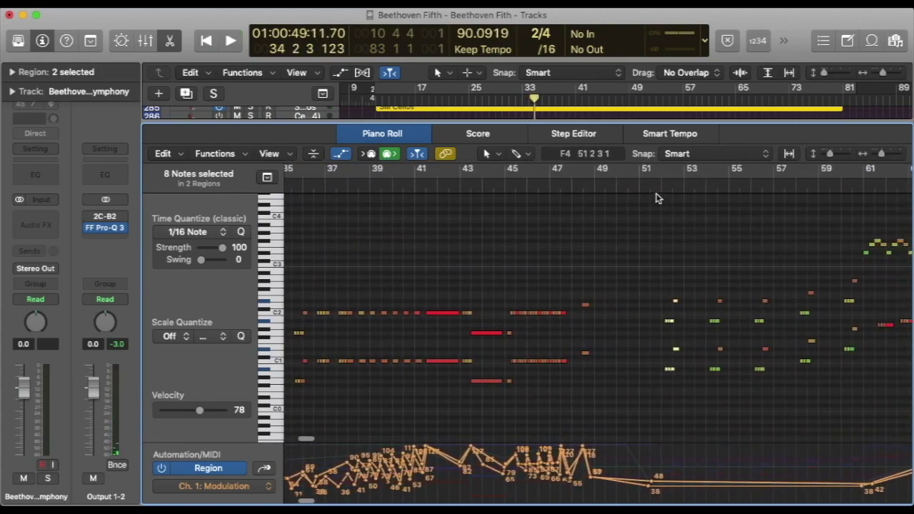
click(652, 189)
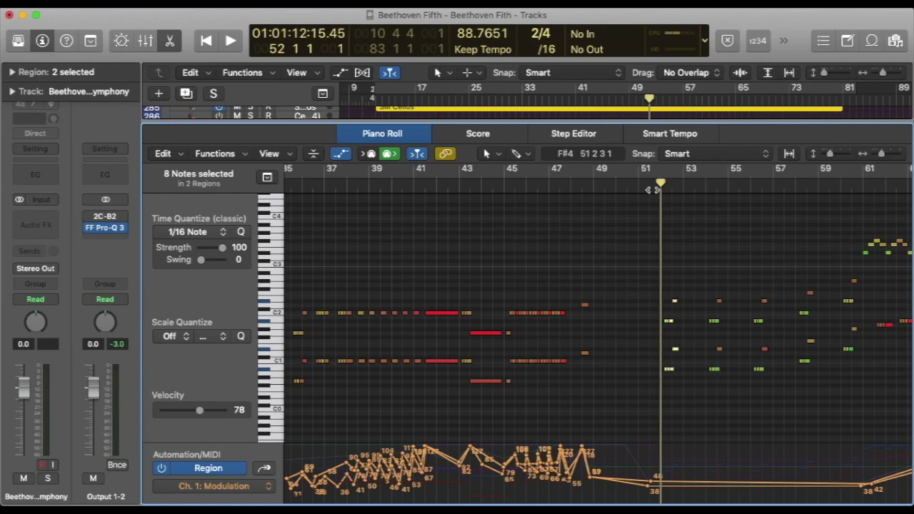
key(space)
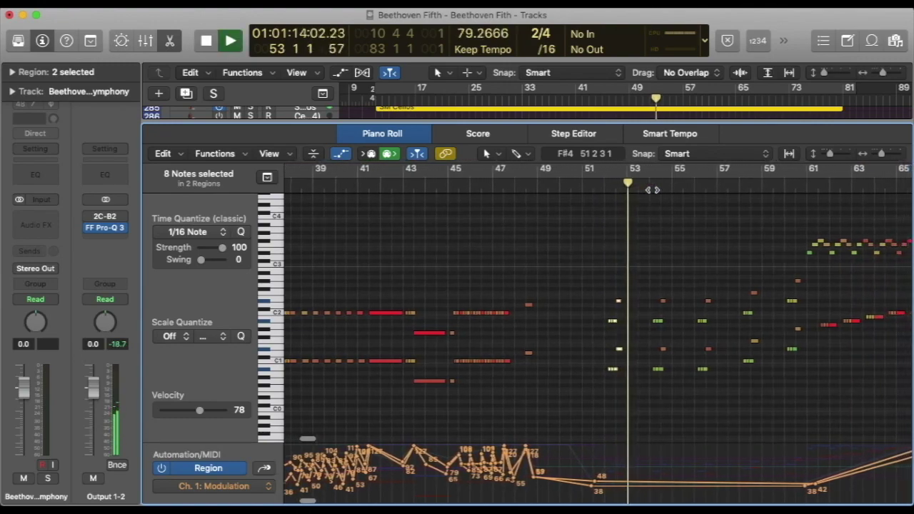
key(space)
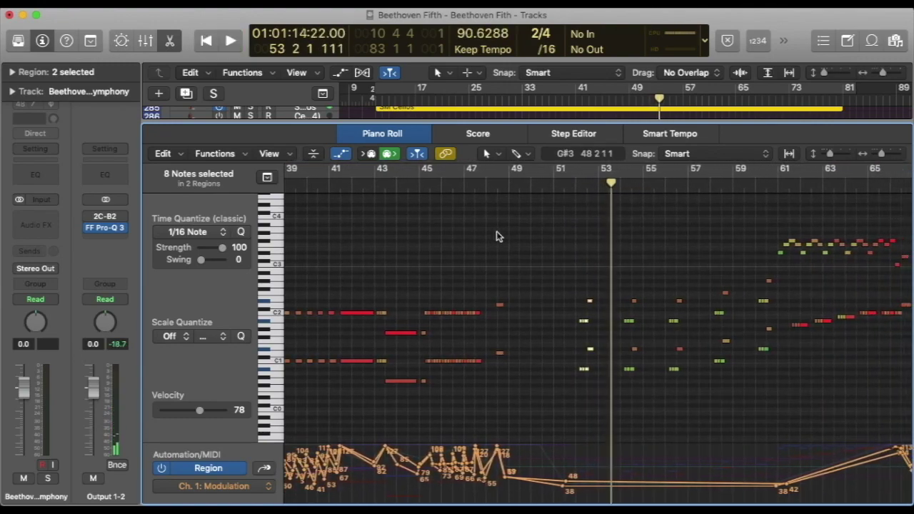
scroll(498, 236, left, 10)
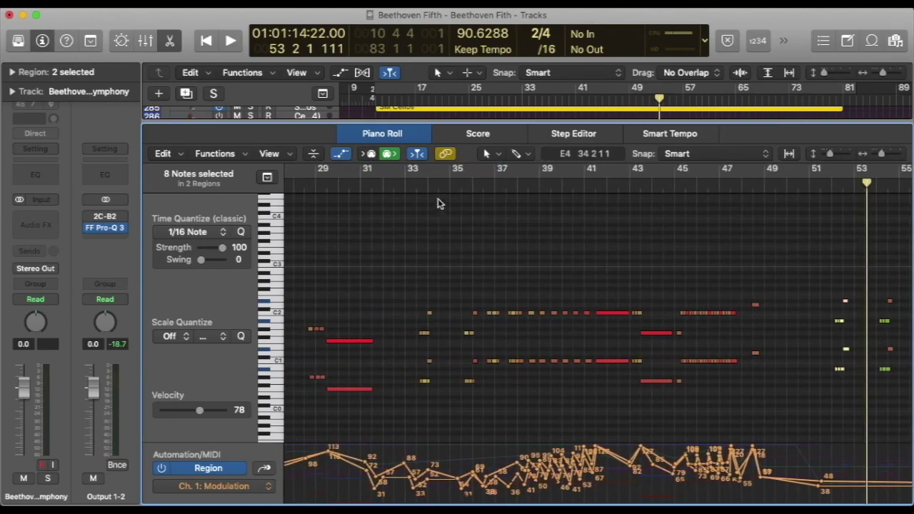
click(417, 184)
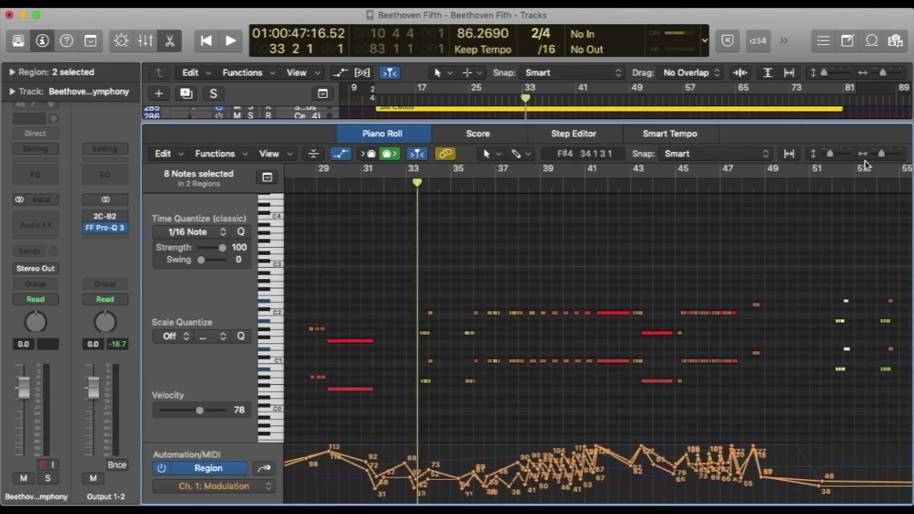
Zoom in and audition the strings from bar 33 and from bar 52, then scroll back left
drag(879, 158, 892, 174)
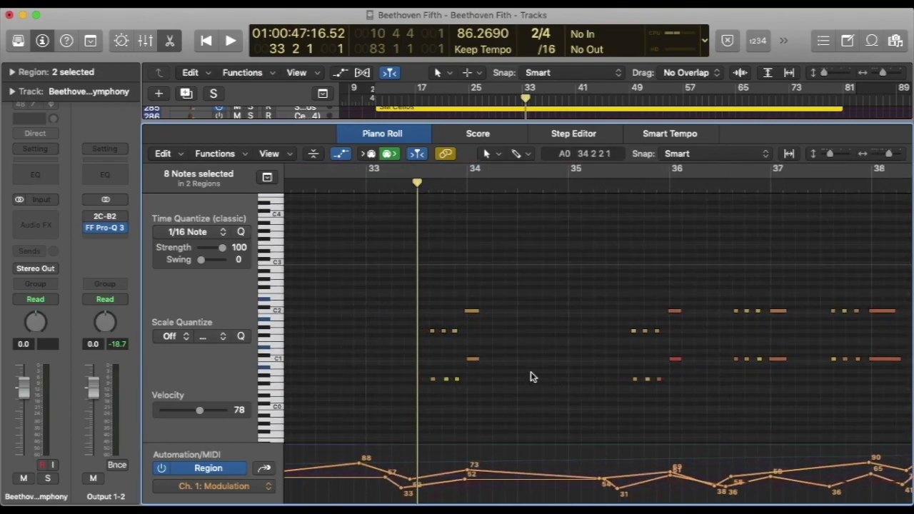
key(space)
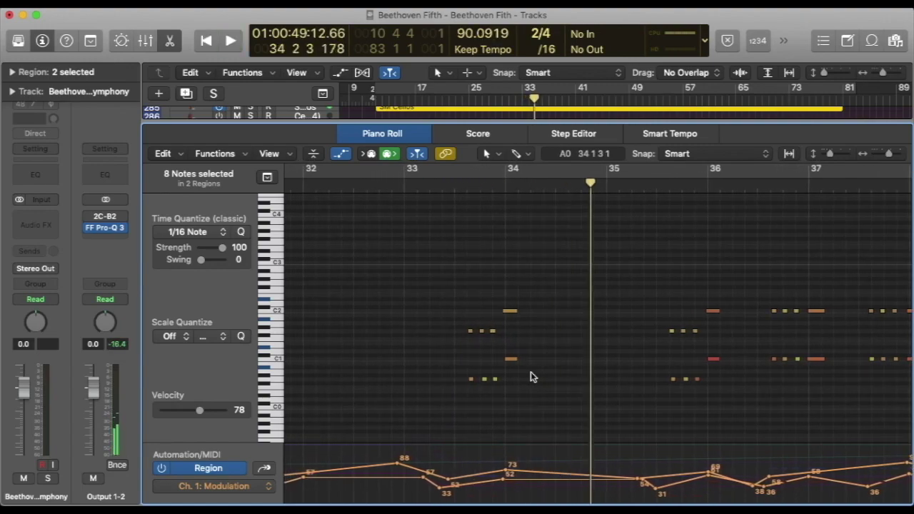
scroll(734, 250, right, 15)
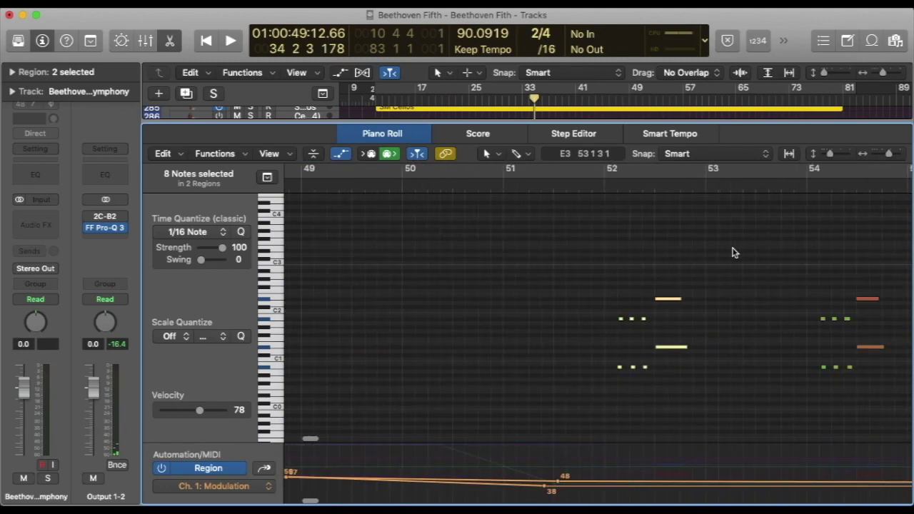
click(563, 186)
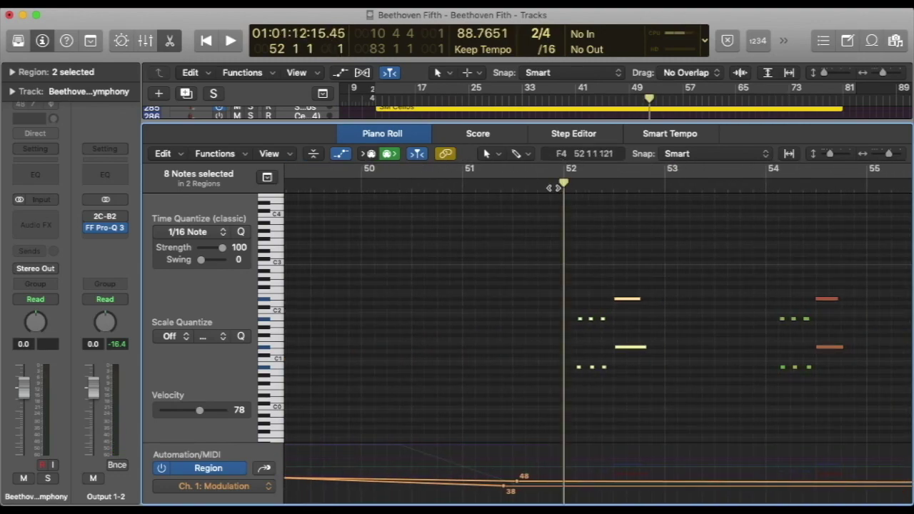
key(space)
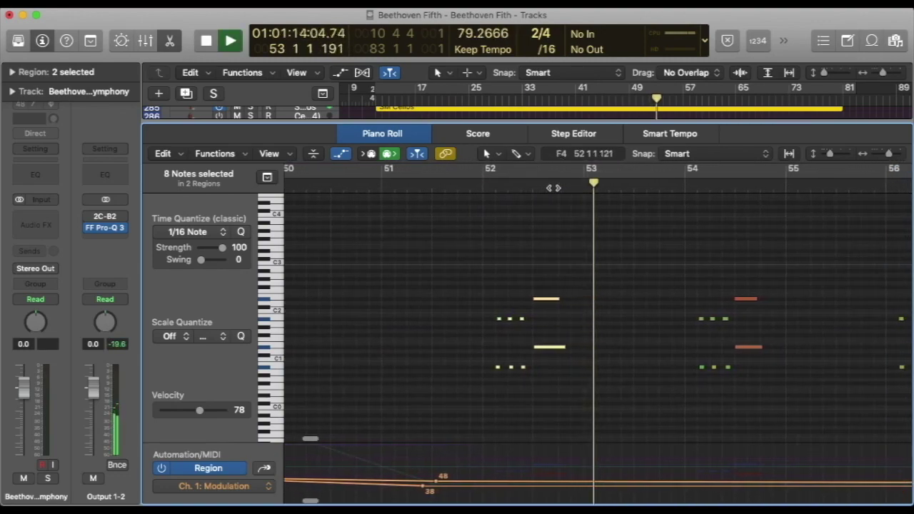
key(space)
scroll(465, 238, left, 15)
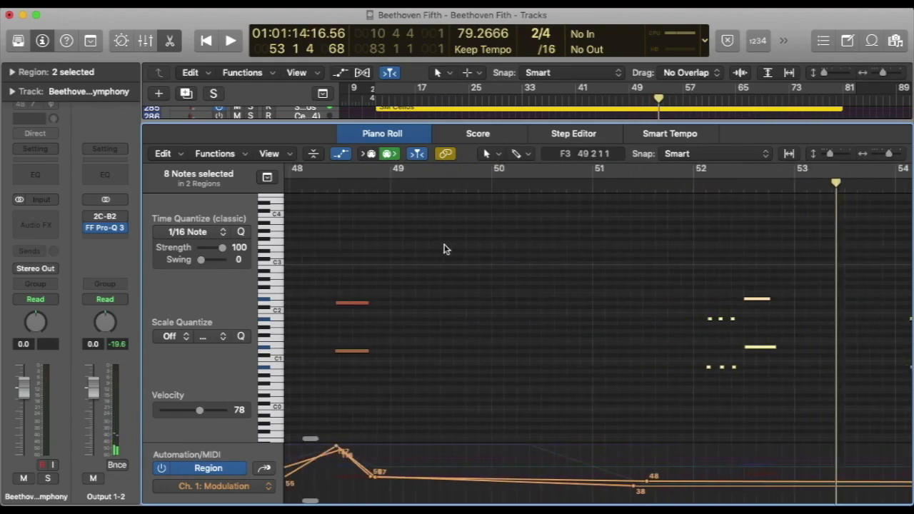
scroll(443, 248, left, 15)
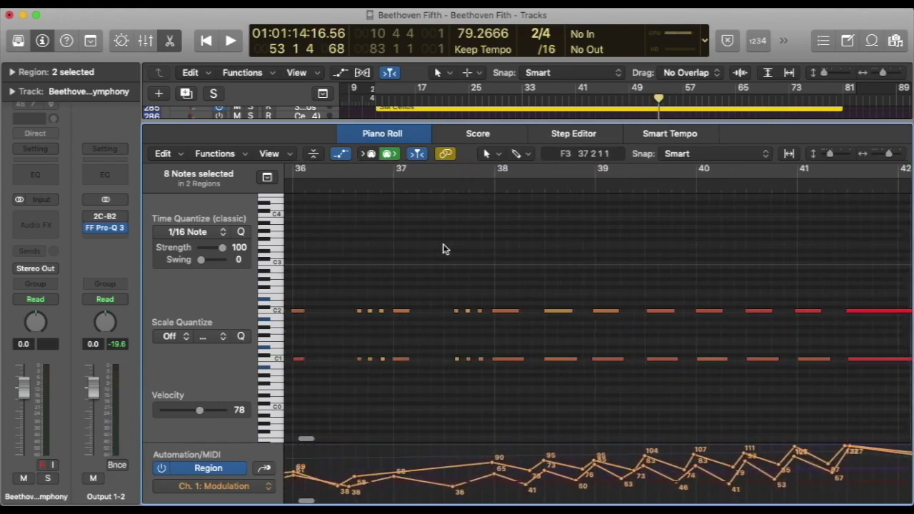
scroll(443, 249, left, 4)
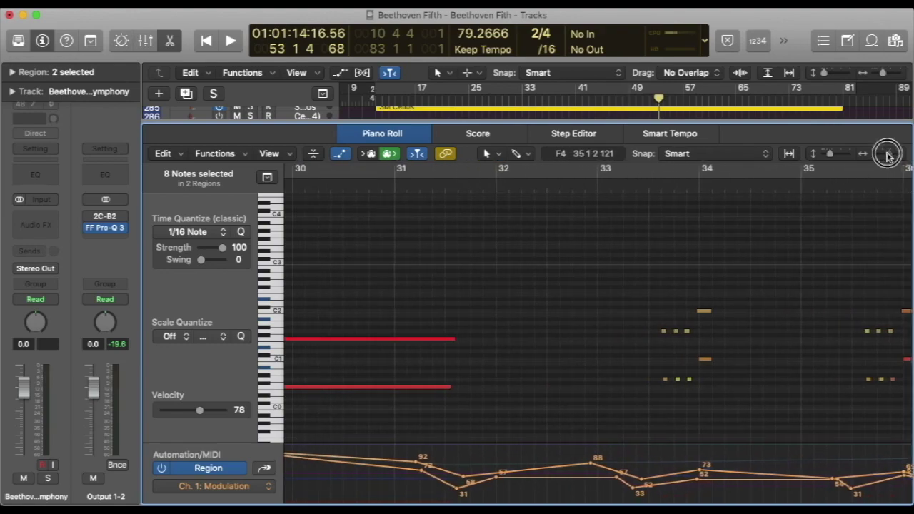
Zoom in on the quick notes before bar 34, audition from 33 2, and marquee-select them
drag(888, 154, 892, 153)
scroll(809, 227, right, 10)
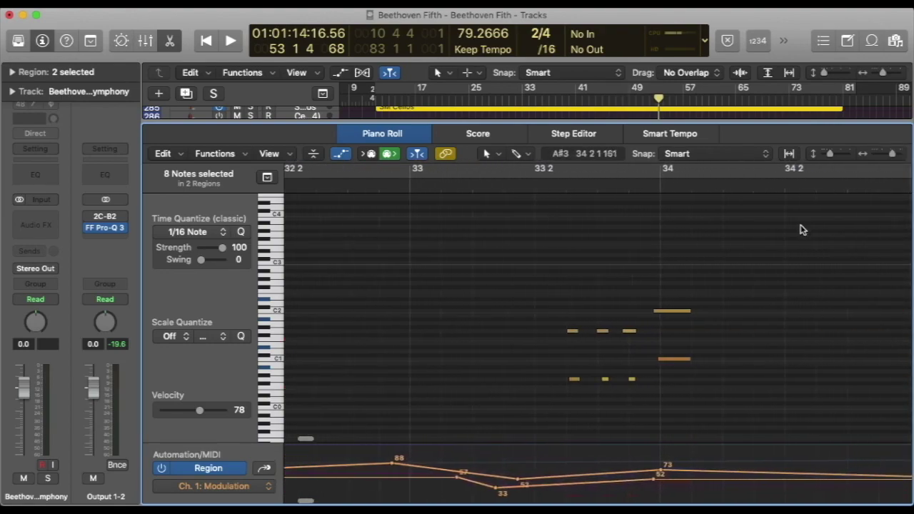
click(478, 171)
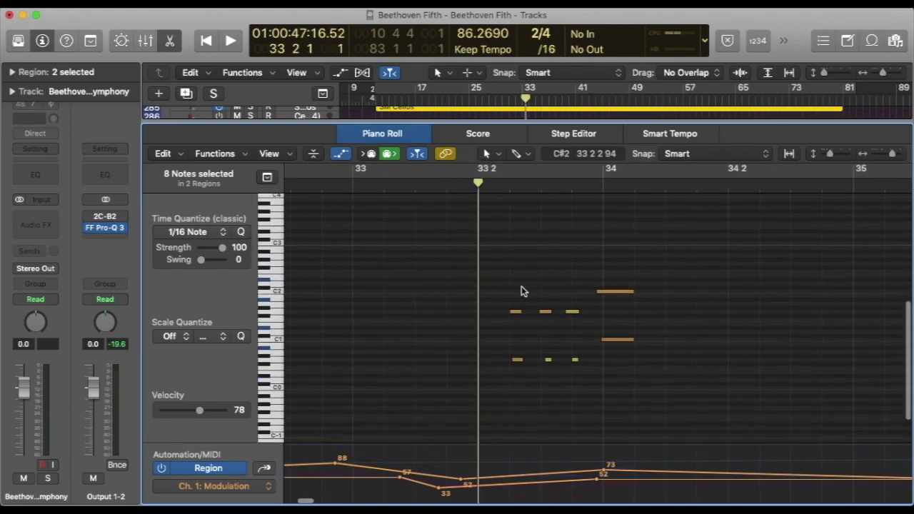
scroll(670, 231, down, 2)
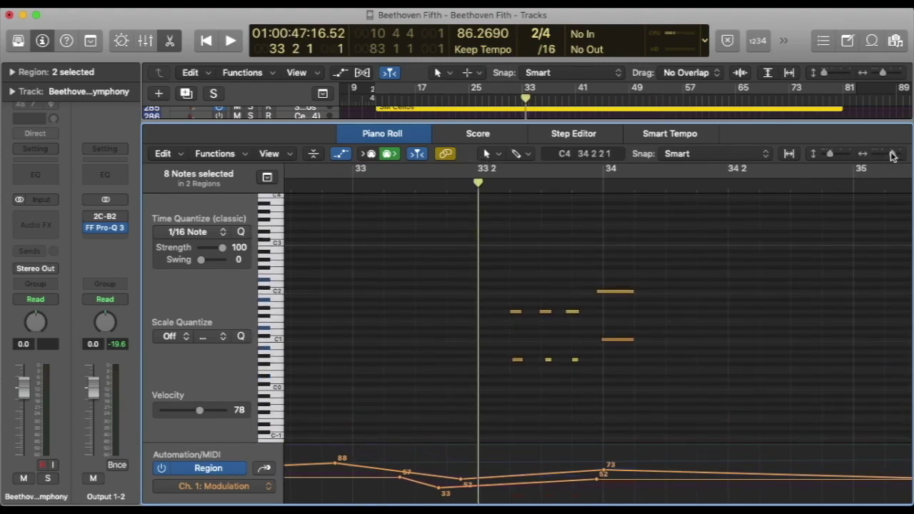
drag(892, 156, 895, 155)
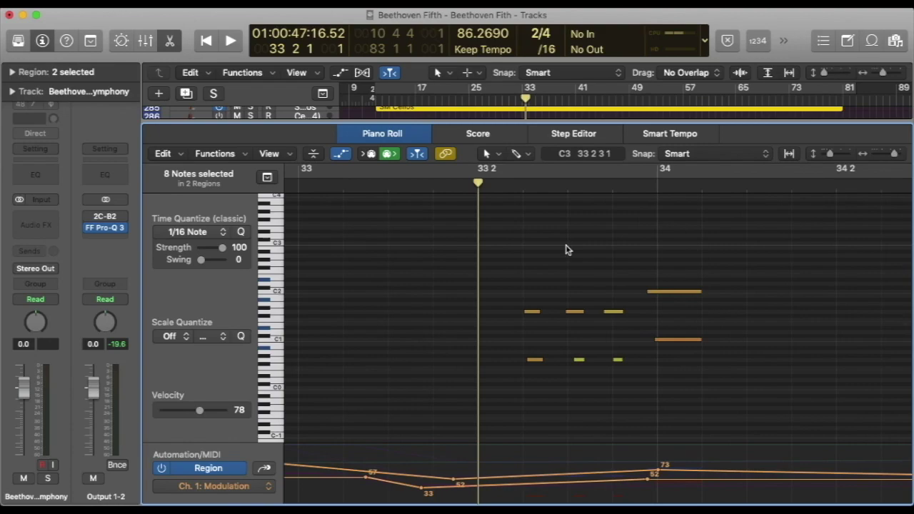
key(space)
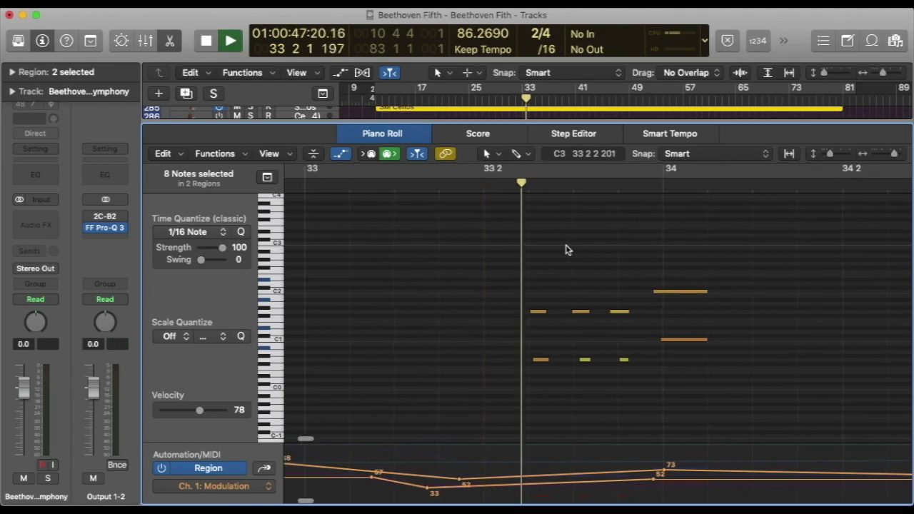
key(space)
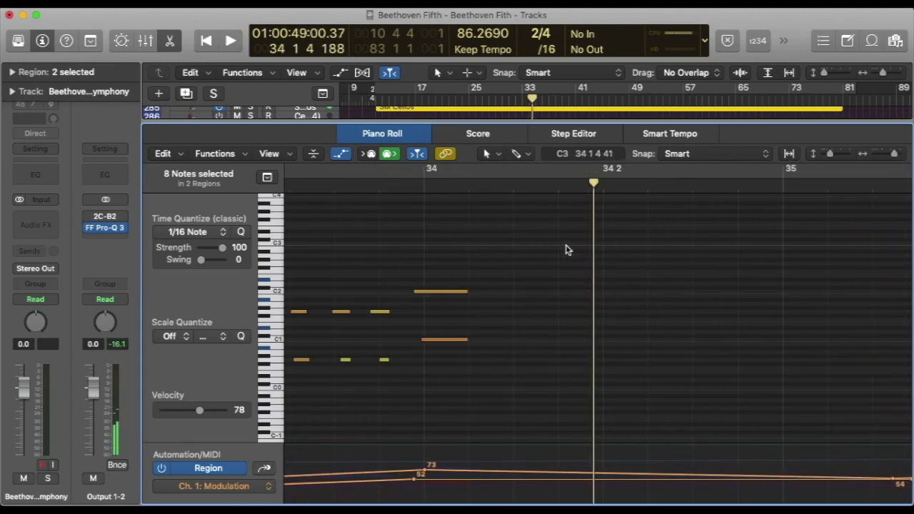
scroll(428, 278, left, 3)
drag(359, 291, 483, 367)
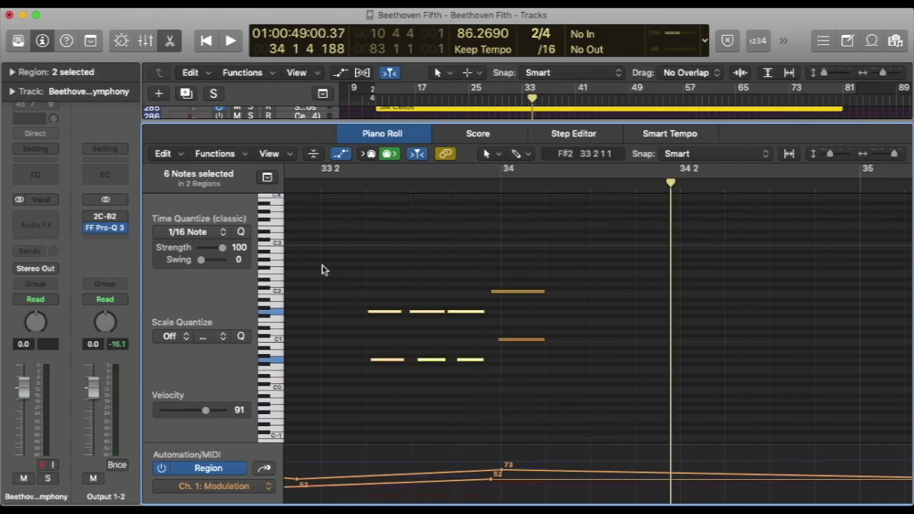
Audition the selected quick notes from bar 33 2 and return the playhead there
click(321, 188)
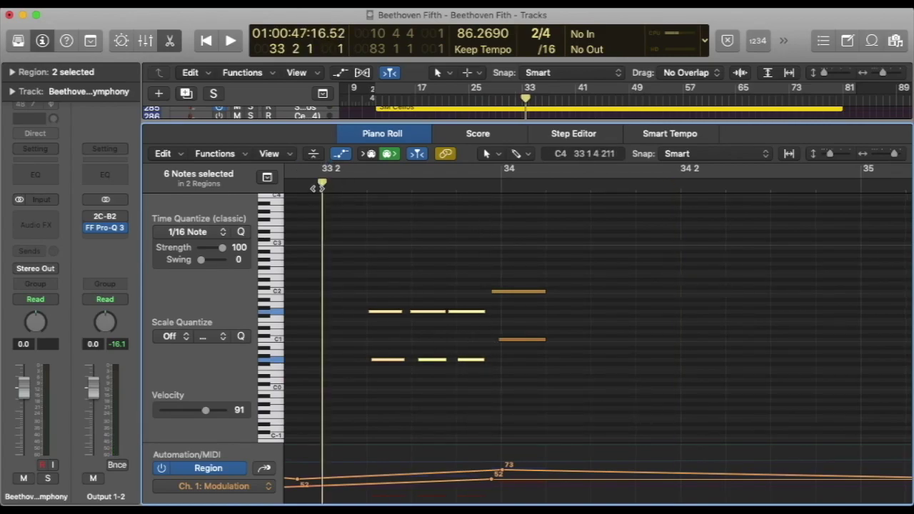
key(space)
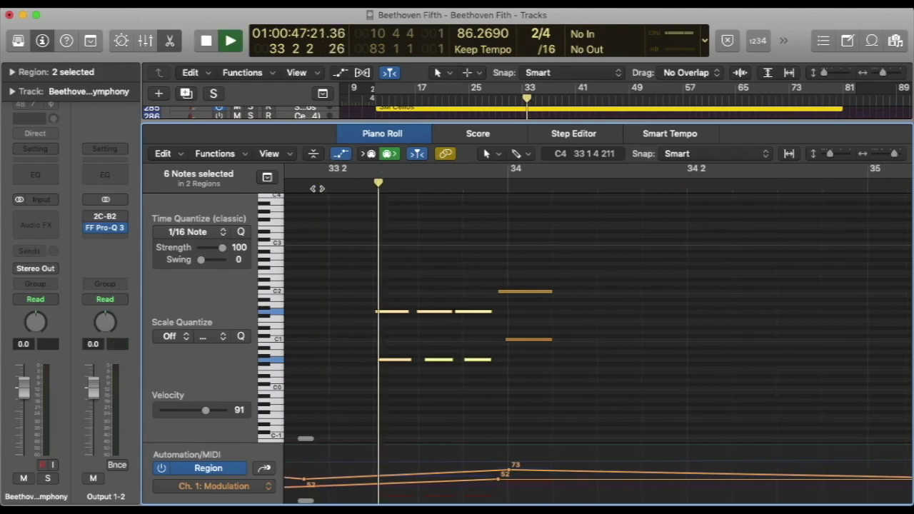
key(space)
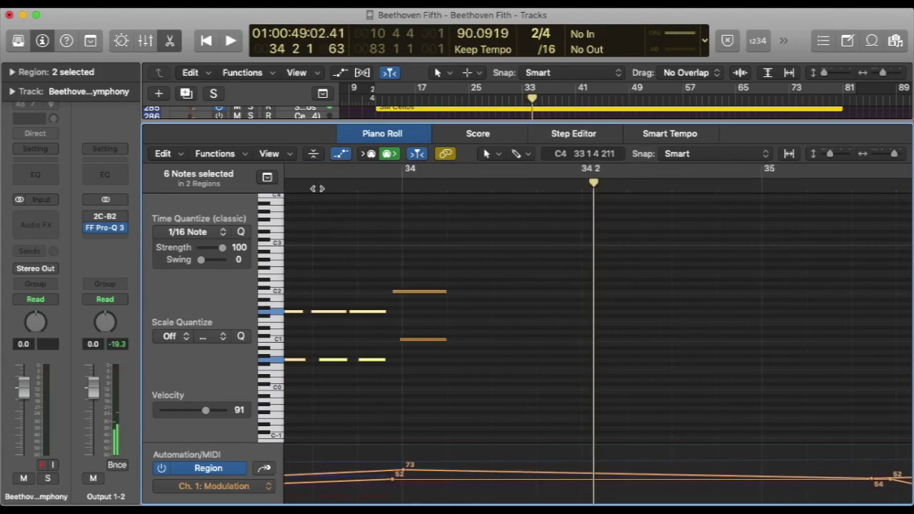
scroll(326, 229, left, 3)
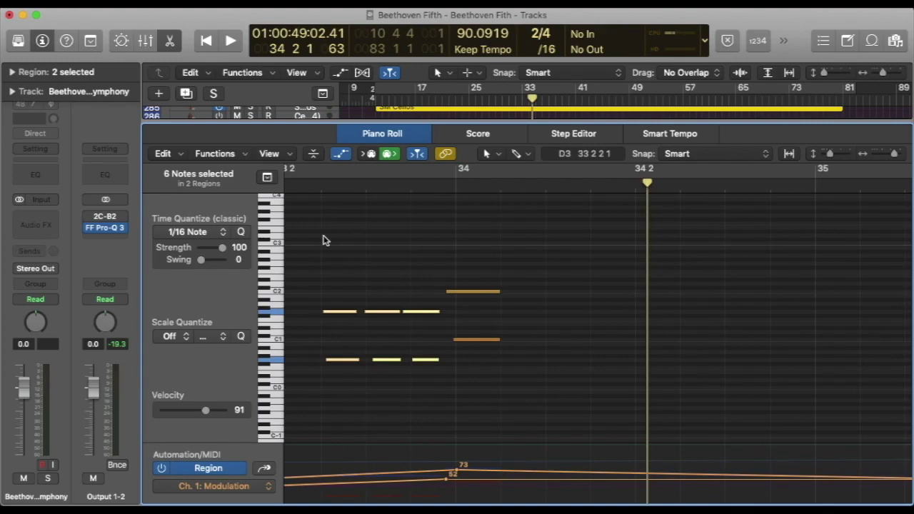
scroll(323, 240, left, 2)
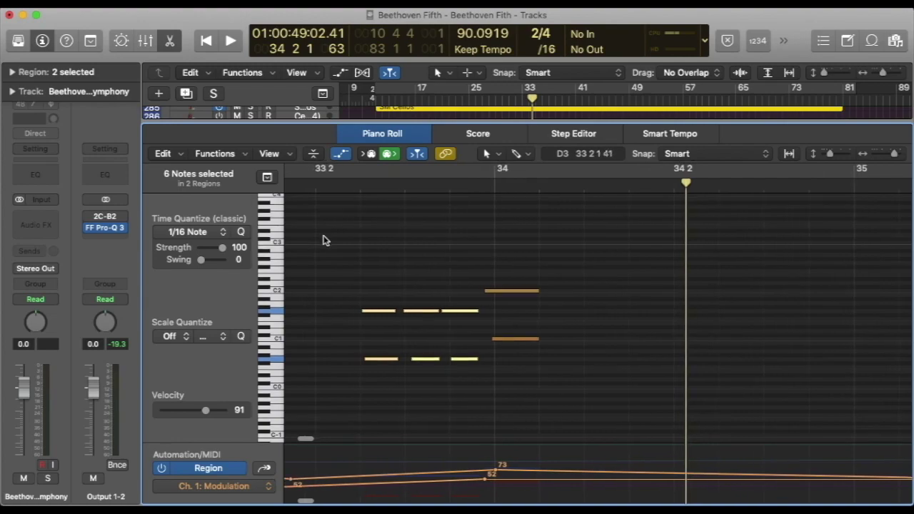
click(314, 186)
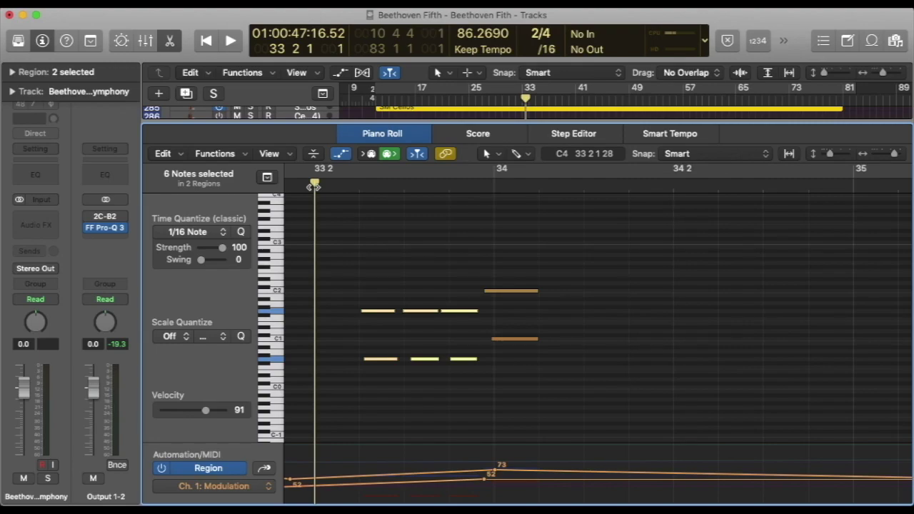
key(space)
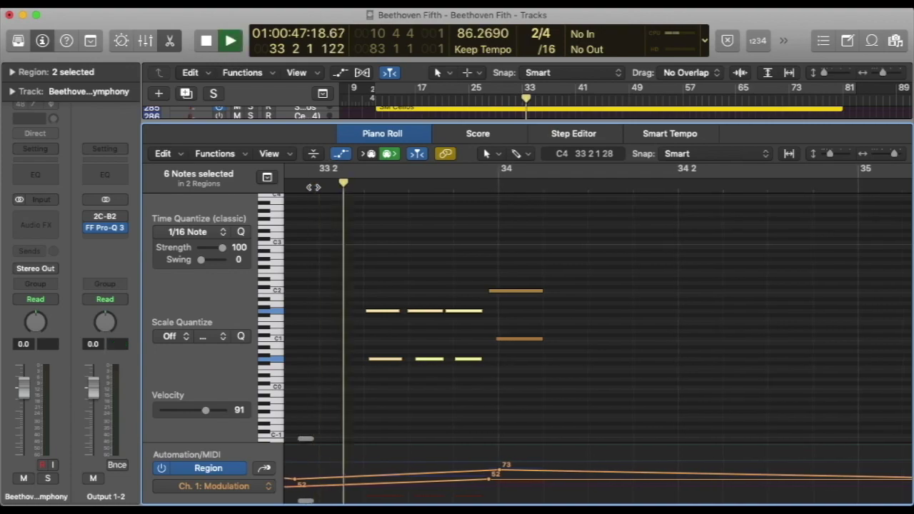
Replay the shortened notes from bar 33 2, then clear the note selection
scroll(328, 224, left, 4)
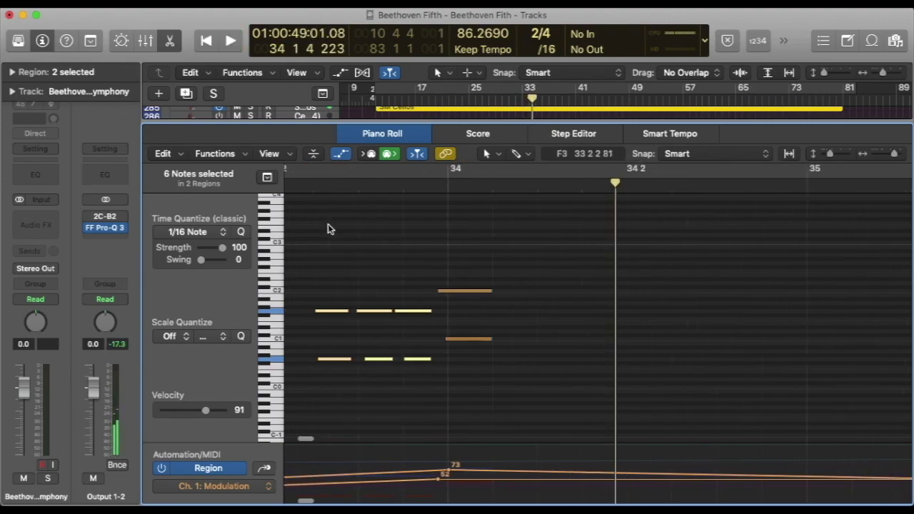
click(373, 175)
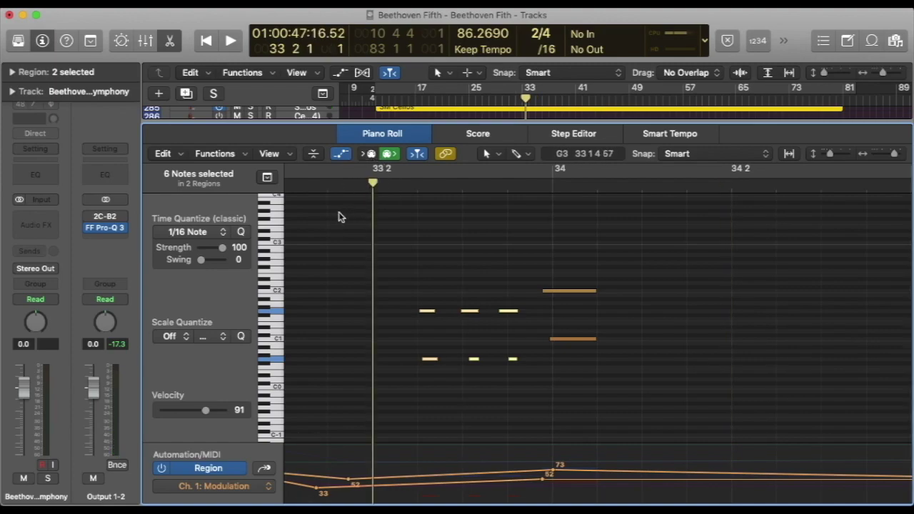
key(space)
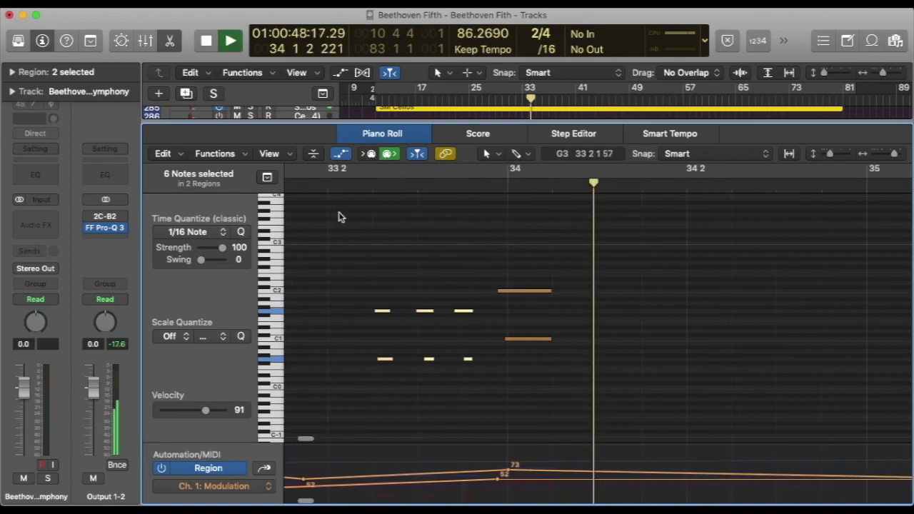
key(space)
click(340, 217)
scroll(340, 217, left, 2)
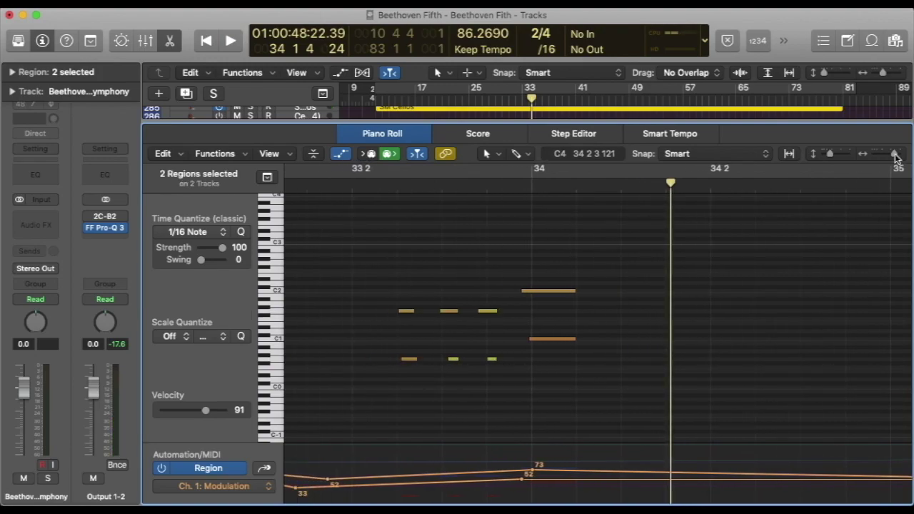
Zoom the Piano Roll out horizontally to show bars 30–37
drag(897, 156, 886, 157)
drag(884, 158, 887, 155)
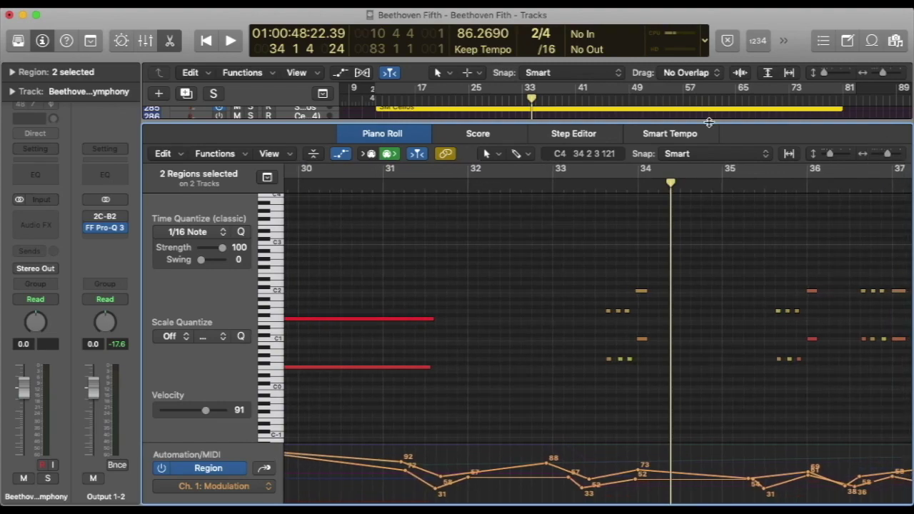